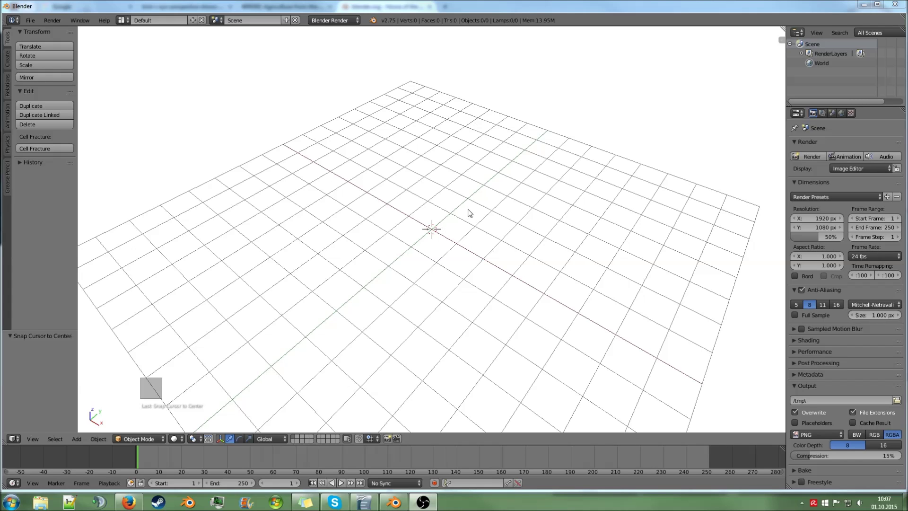
Glance at the blender.org page in Firefox, then return to Blender.
{"action": "left_click", "coordinate": [128, 502]}
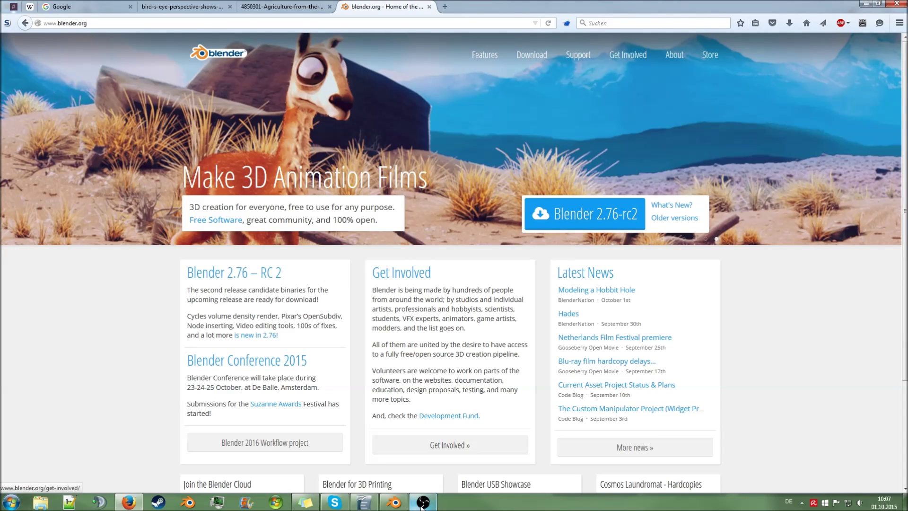
{"action": "left_click", "coordinate": [394, 502]}
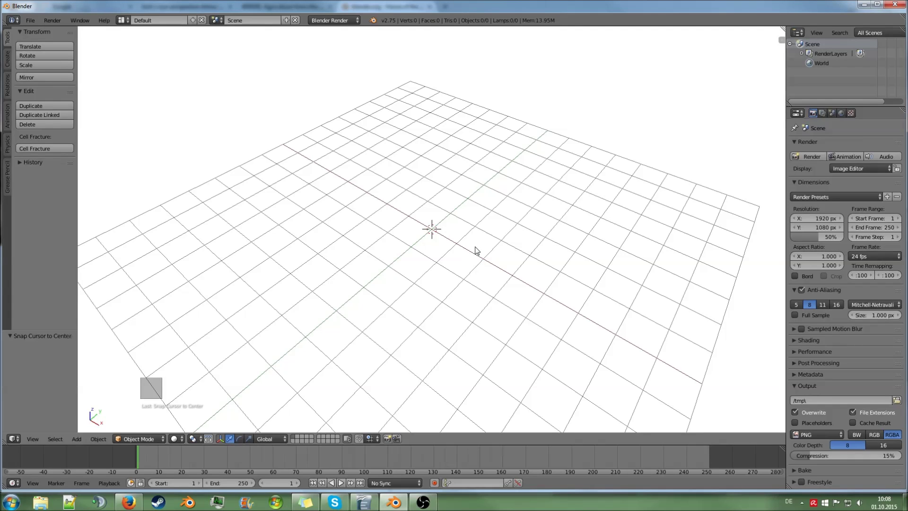
Orbit and zoom the viewport down to a grazing angle over the empty grid.
{"action": "middle_click", "coordinate": [478, 248]}
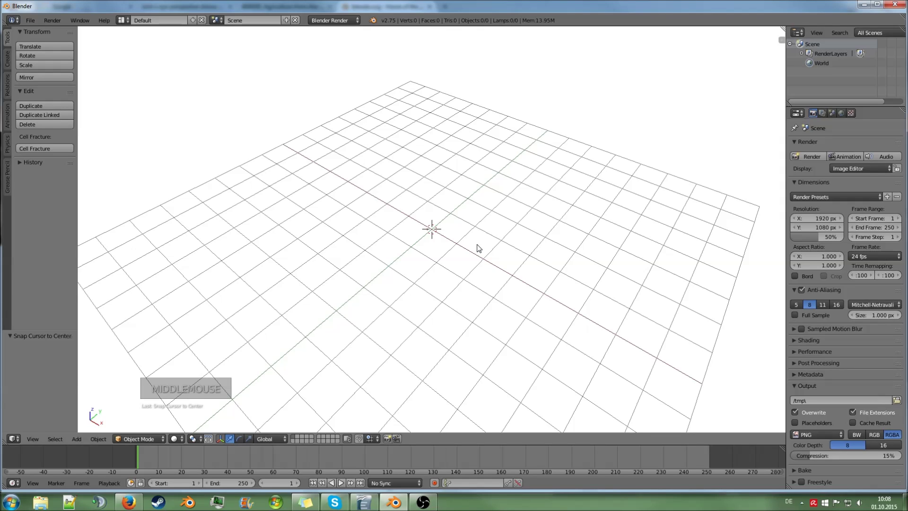
{"action": "middle_click_drag", "start_coordinate": [478, 248], "coordinate": [413, 269]}
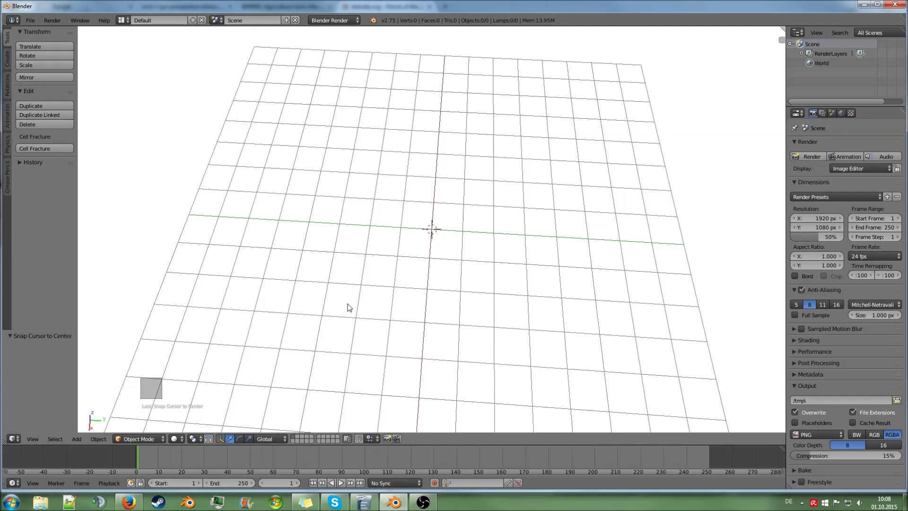
{"action": "scroll", "coordinate": [467, 259], "scroll_direction": "down", "scroll_amount": 4, "text": "ctrl"}
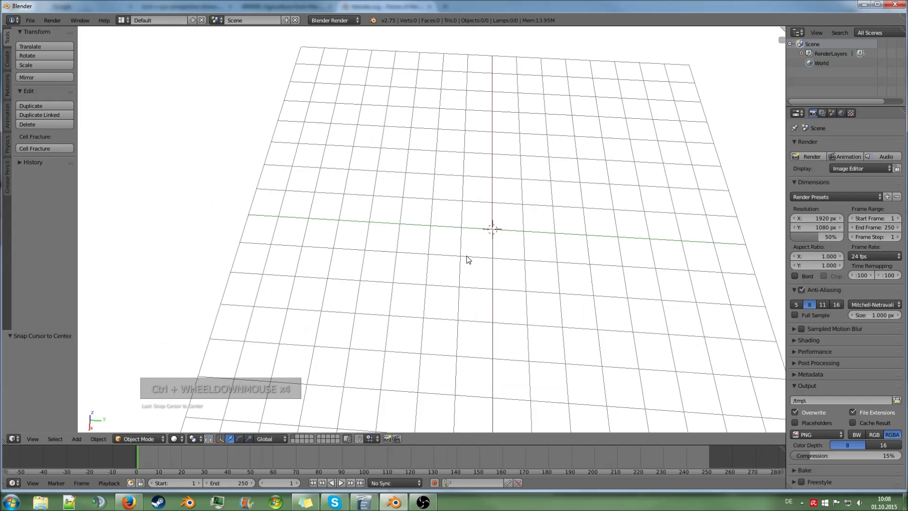
{"action": "scroll", "coordinate": [467, 259], "scroll_direction": "down", "scroll_amount": 12, "text": "ctrl"}
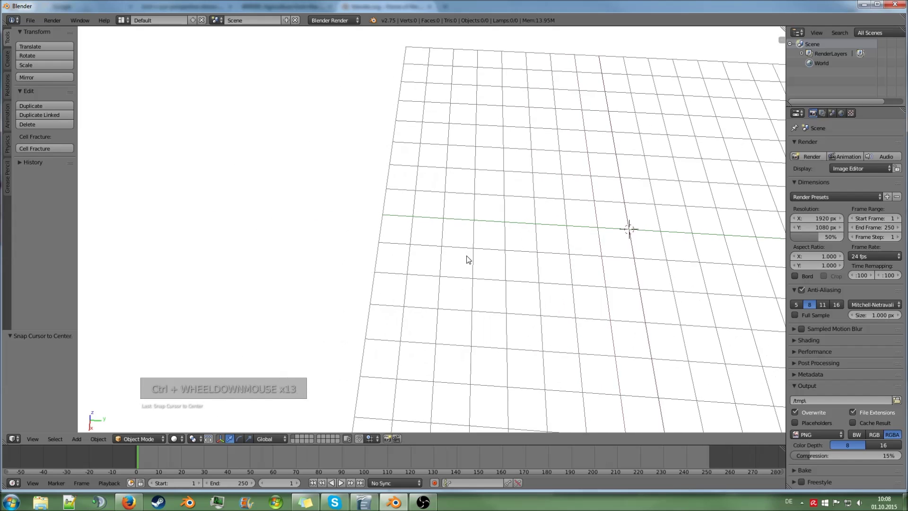
{"action": "scroll", "coordinate": [467, 259], "scroll_direction": "up", "scroll_amount": 20, "text": "ctrl"}
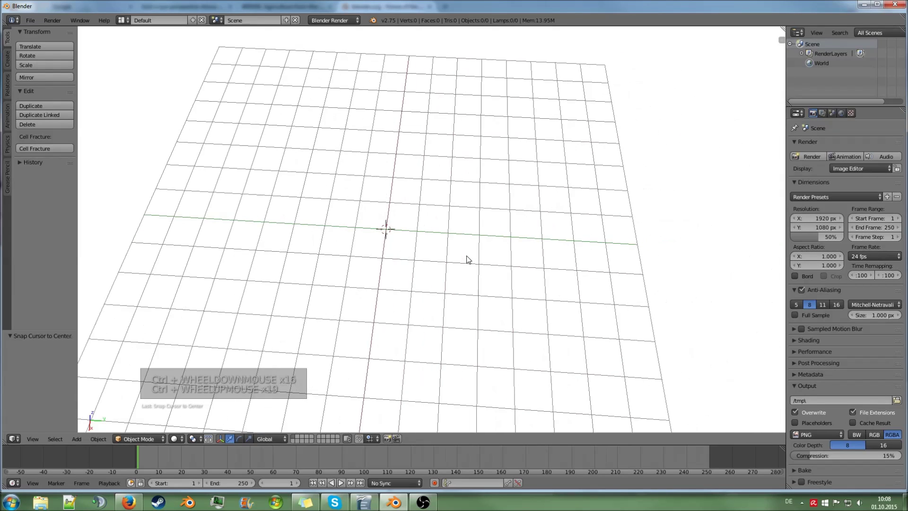
{"action": "scroll", "coordinate": [468, 259], "scroll_direction": "up", "scroll_amount": 8, "text": "ctrl"}
{"action": "middle_click_drag", "start_coordinate": [470, 257], "coordinate": [464, 234]}
{"action": "scroll", "coordinate": [464, 233], "scroll_direction": "down", "scroll_amount": 13, "text": "ctrl"}
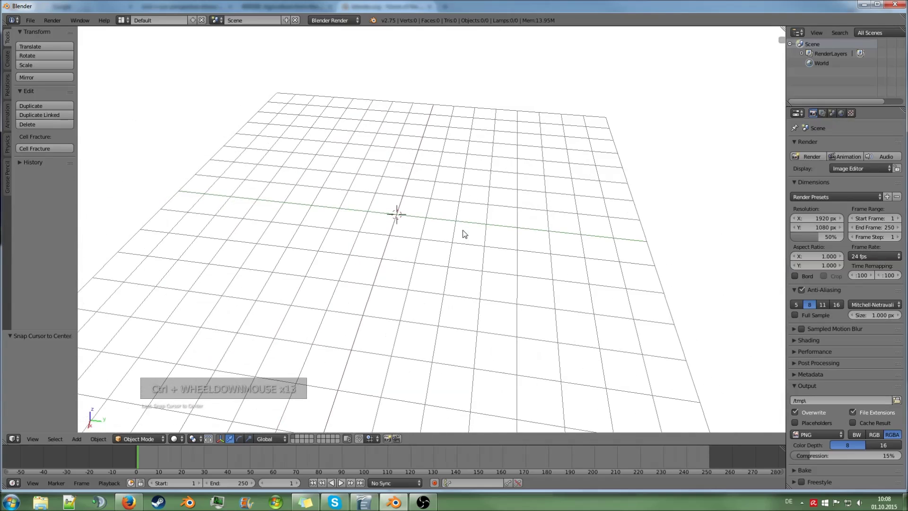
{"action": "scroll", "coordinate": [480, 238], "scroll_direction": "down", "scroll_amount": 5, "text": "ctrl"}
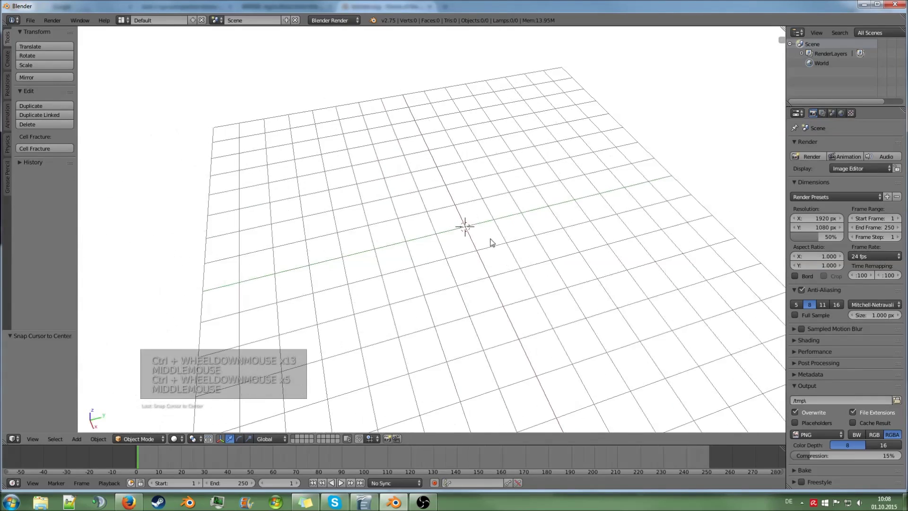
Keep orbiting and zooming around the grid to settle on a low, shallow view.
{"action": "middle_click_drag", "start_coordinate": [490, 242], "coordinate": [511, 251]}
{"action": "scroll", "coordinate": [499, 256], "scroll_direction": "up", "scroll_amount": 3}
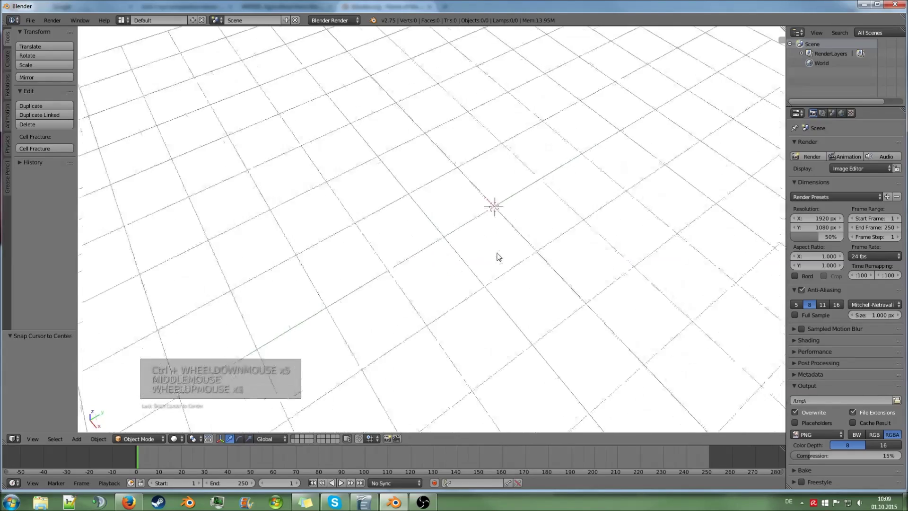
{"action": "scroll", "coordinate": [499, 256], "scroll_direction": "up", "scroll_amount": 5}
{"action": "scroll", "coordinate": [499, 257], "scroll_direction": "down", "scroll_amount": 8}
{"action": "scroll", "coordinate": [499, 257], "scroll_direction": "up", "scroll_amount": 8}
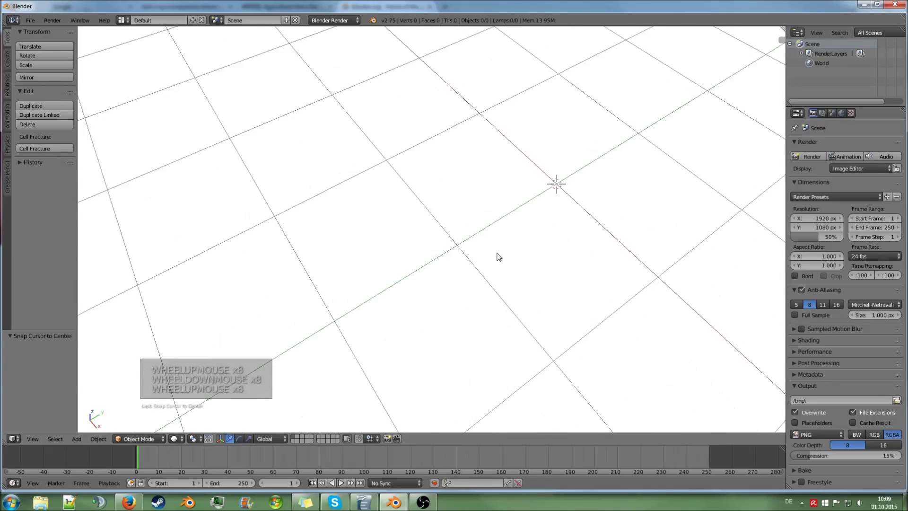
{"action": "scroll", "coordinate": [499, 257], "scroll_direction": "down", "scroll_amount": 7}
{"action": "middle_click_drag", "start_coordinate": [497, 253], "coordinate": [469, 203]}
{"action": "scroll", "coordinate": [473, 239], "scroll_direction": "up", "scroll_amount": 1, "text": "ctrl"}
{"action": "scroll", "coordinate": [472, 239], "scroll_direction": "up", "scroll_amount": 4}
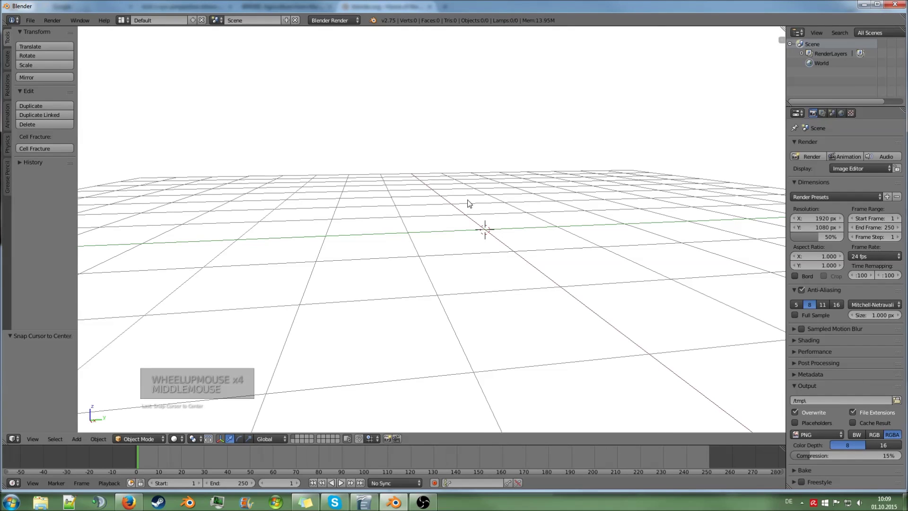
{"action": "scroll", "coordinate": [480, 231], "scroll_direction": "down", "scroll_amount": 6}
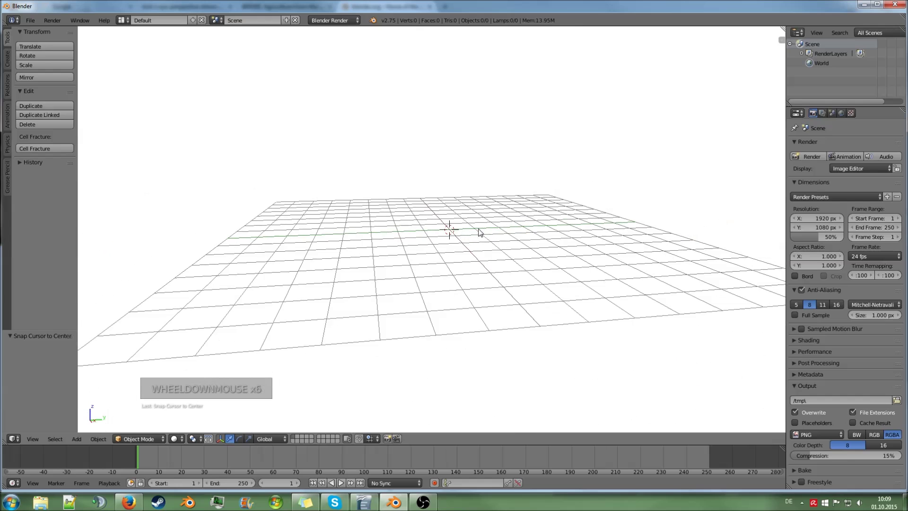
Look almost straight down on the grid and move the timeline playhead to frame 0.
{"action": "scroll", "coordinate": [480, 230], "scroll_direction": "down", "scroll_amount": 2}
{"action": "middle_click_drag", "start_coordinate": [474, 233], "coordinate": [467, 271]}
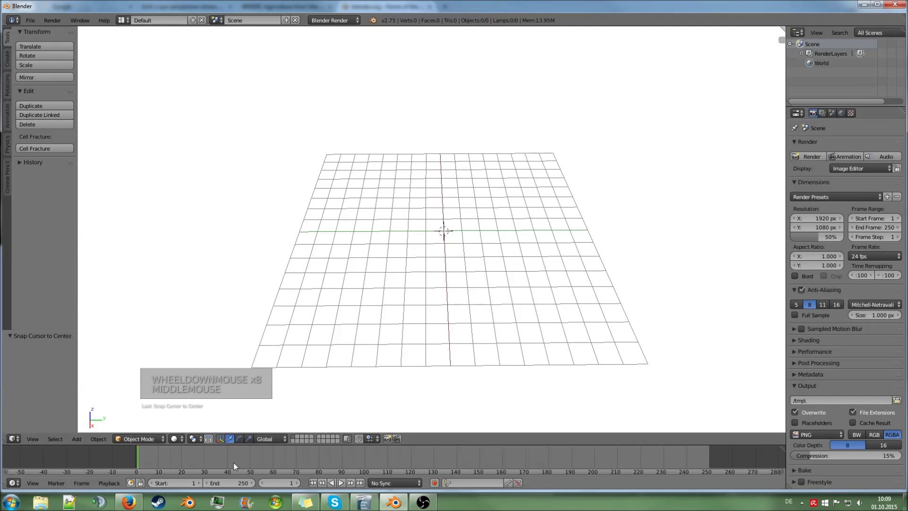
{"action": "left_click_drag", "start_coordinate": [144, 461], "coordinate": [207, 462]}
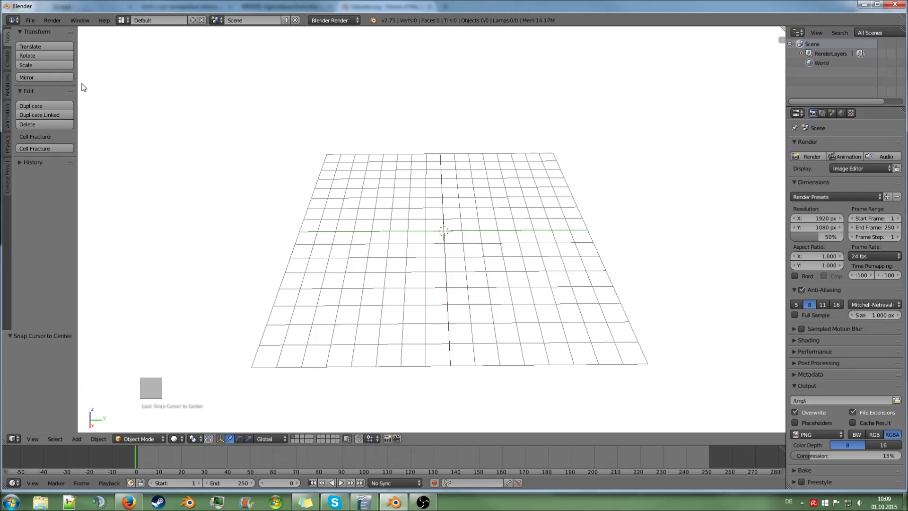
Orbit to a diagonal top view of the grid, then bring Firefox forward.
{"action": "middle_click_drag", "start_coordinate": [468, 270], "coordinate": [519, 257]}
{"action": "scroll", "coordinate": [505, 283], "scroll_direction": "up", "scroll_amount": 2}
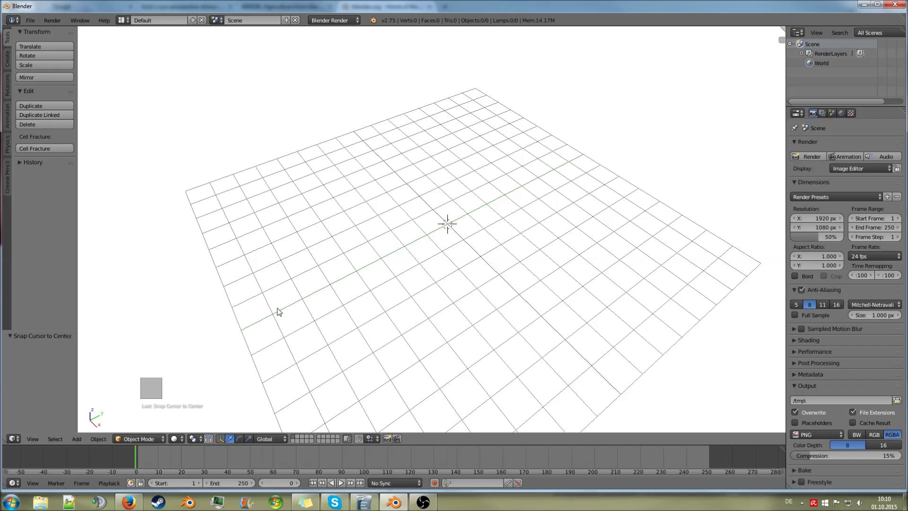
{"action": "left_click", "coordinate": [129, 502]}
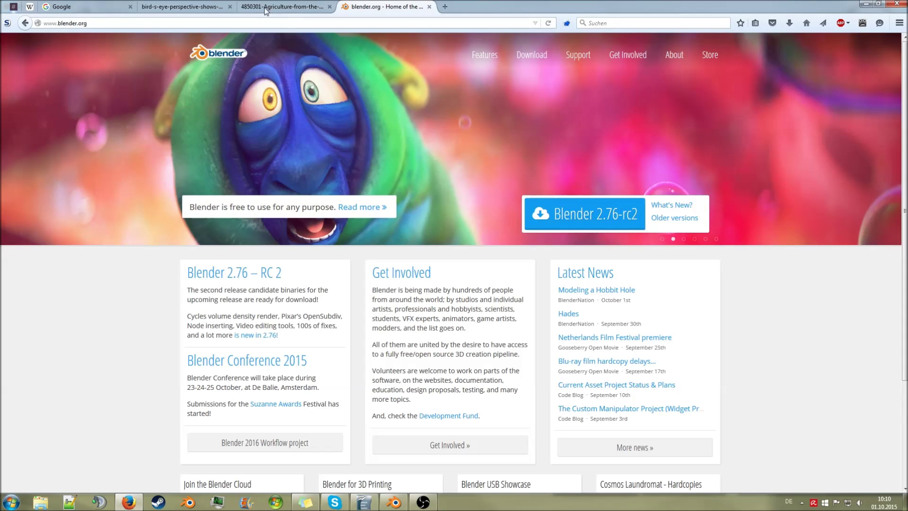
Switch to the ribaj.com tab with the bird's-eye village watercolour.
{"action": "left_click", "coordinate": [190, 5]}
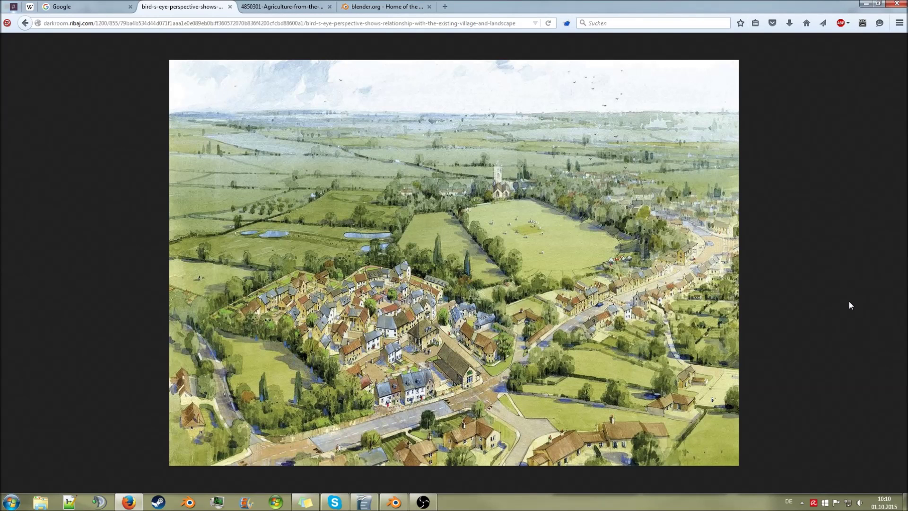
{"action": "scroll", "coordinate": [631, 292], "scroll_direction": "up", "scroll_amount": 3, "text": "ctrl"}
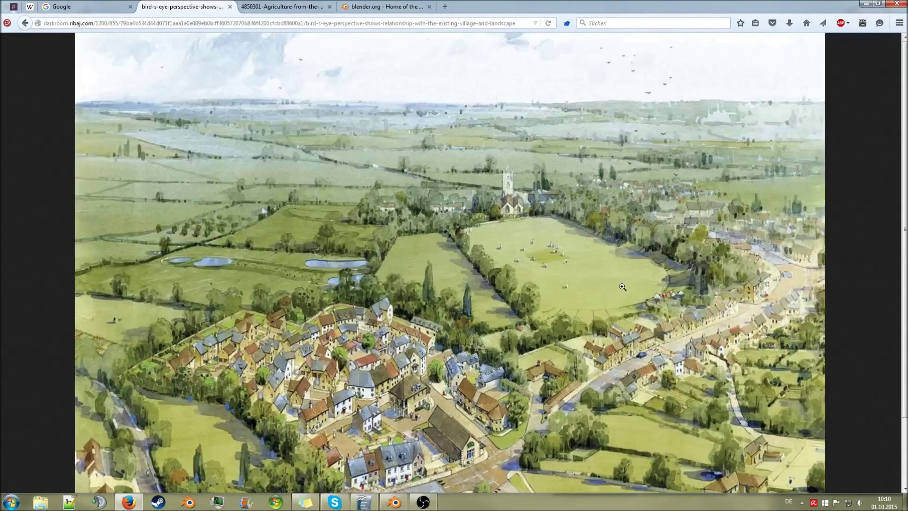
Autoscroll through the enlarged village watercolour, then go back to Blender.
{"action": "middle_click", "coordinate": [622, 286]}
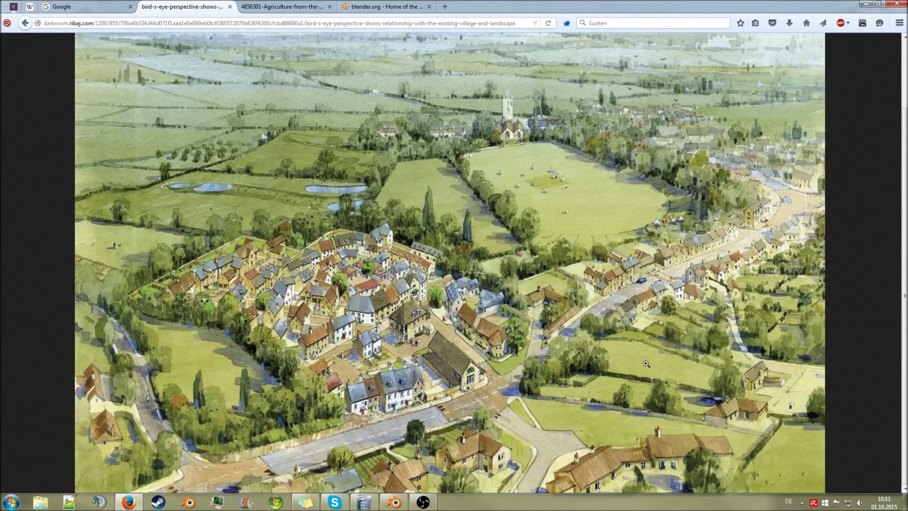
{"action": "left_click", "coordinate": [395, 503]}
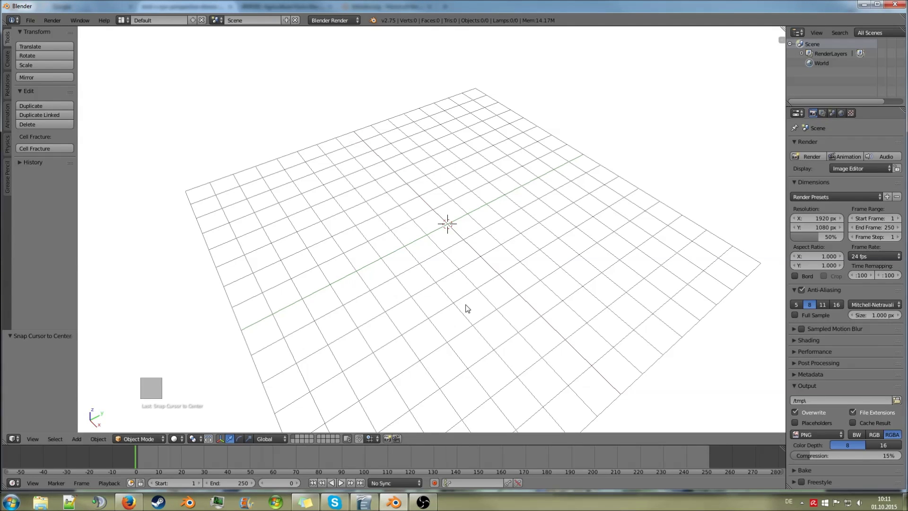
Add a Point lamp and move it toward the back-left of the grid.
{"action": "scroll", "coordinate": [467, 308], "scroll_direction": "up", "scroll_amount": 1}
{"action": "scroll", "coordinate": [514, 249], "scroll_direction": "down", "scroll_amount": 1}
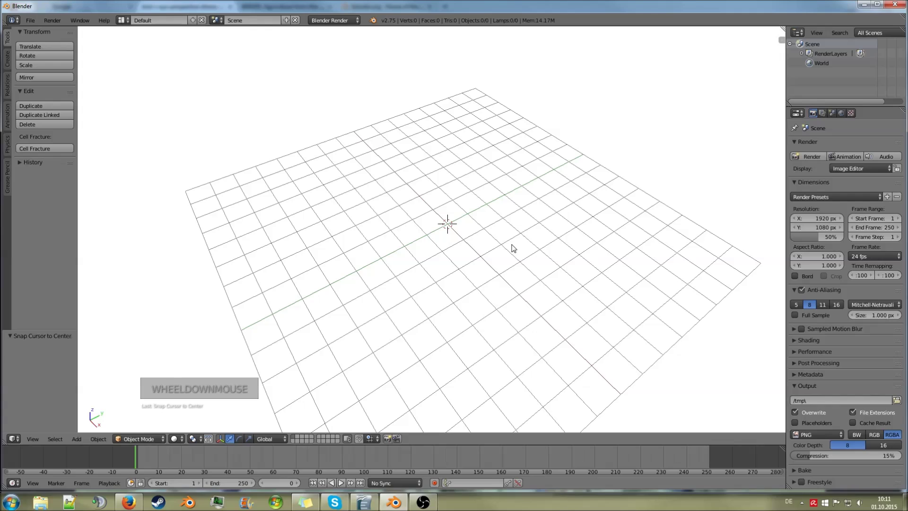
{"action": "key", "text": "shift+a"}
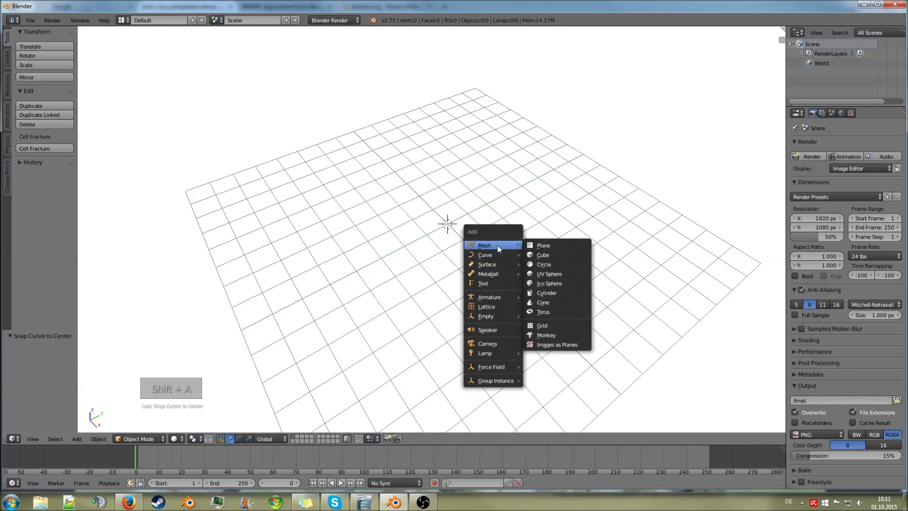
{"action": "mouse_move", "coordinate": [487, 349]}
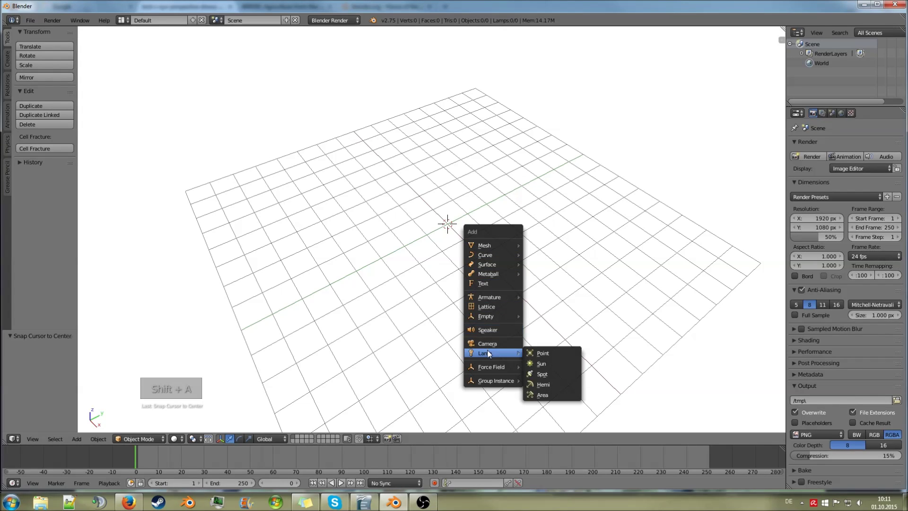
{"action": "left_click", "coordinate": [540, 352]}
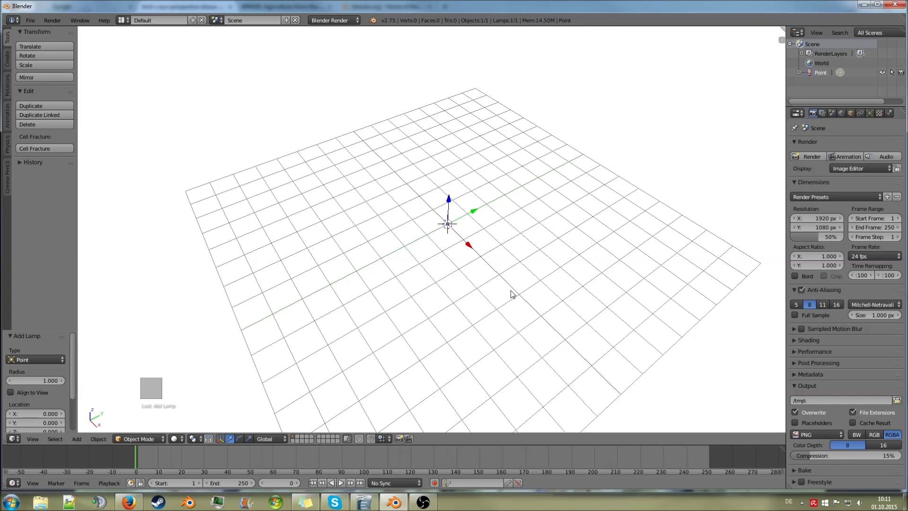
{"action": "key", "text": "g"}
{"action": "left_click", "coordinate": [444, 234]}
Deselect all, reselect the Point lamp and delete it.
{"action": "key", "text": "a"}
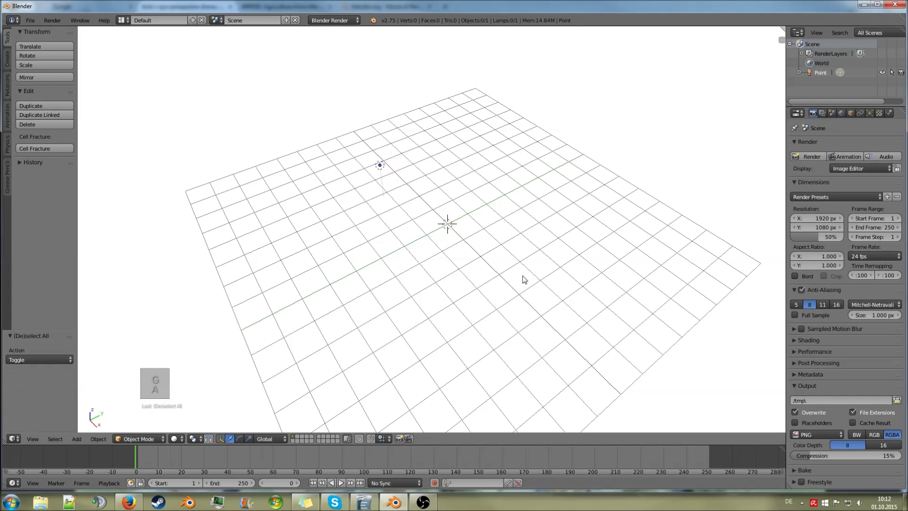
{"action": "right_click", "coordinate": [380, 167]}
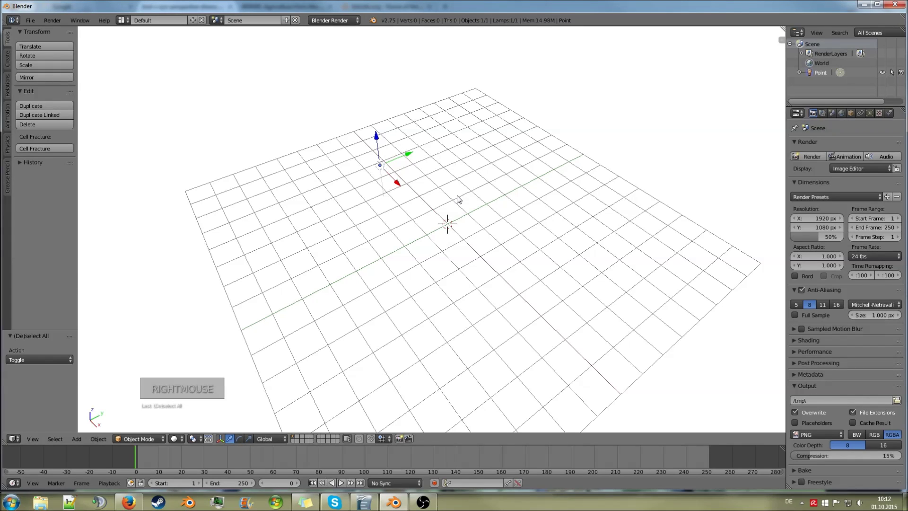
{"action": "key", "text": "Delete"}
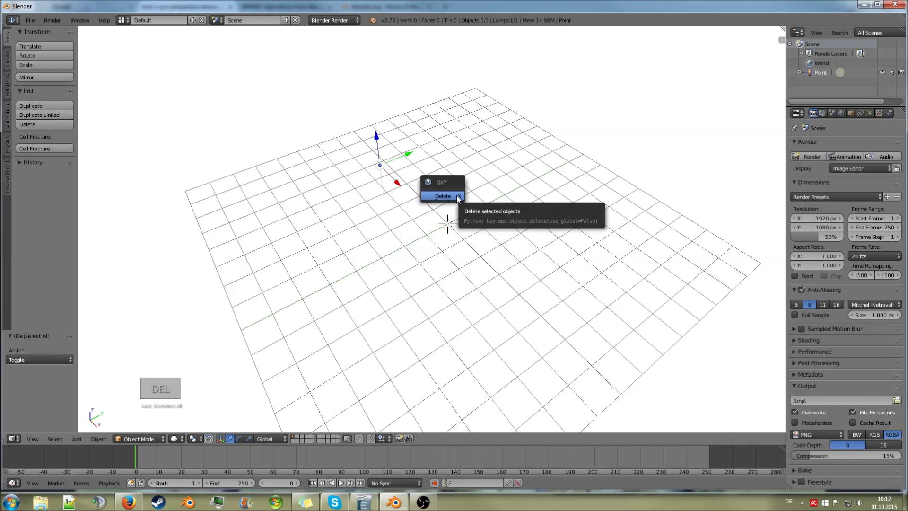
{"action": "left_click", "coordinate": [456, 195]}
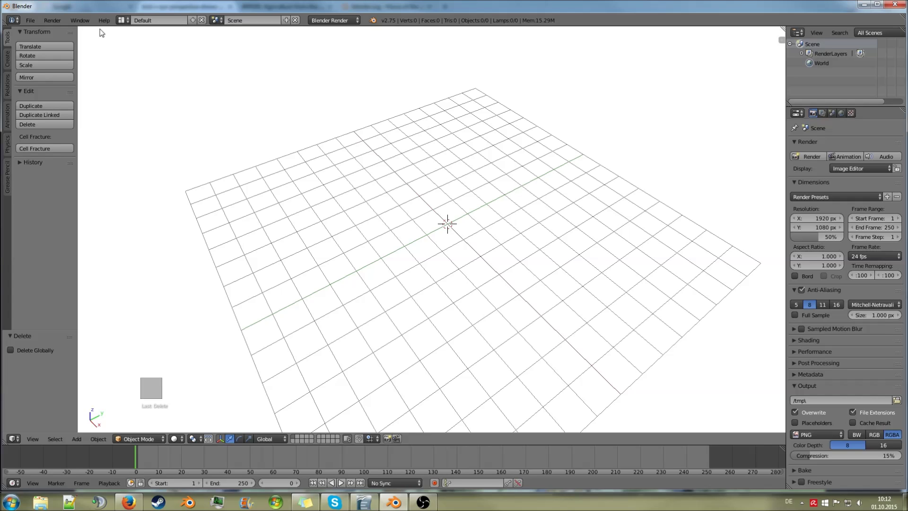
Find the Camera entry in the tool shelf's Create list of addable objects.
{"action": "left_click", "coordinate": [32, 20]}
{"action": "mouse_move", "coordinate": [53, 22]}
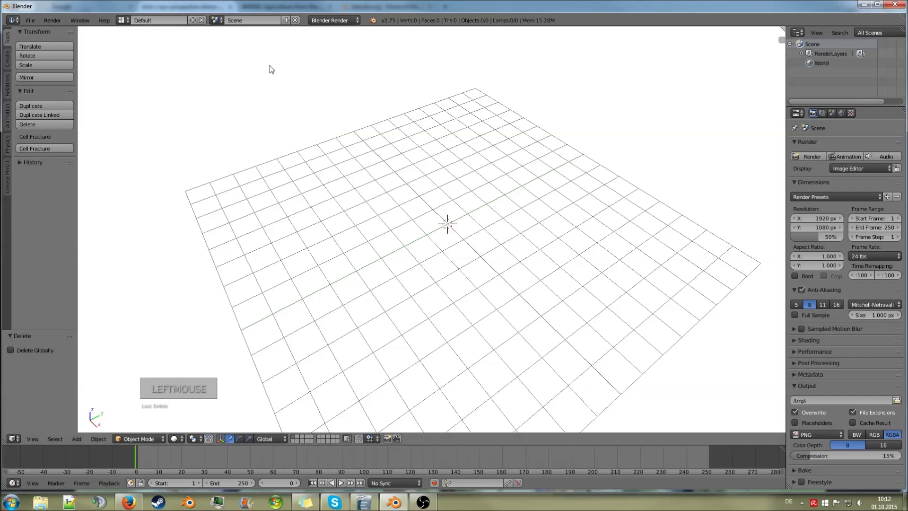
{"action": "left_click", "coordinate": [6, 59]}
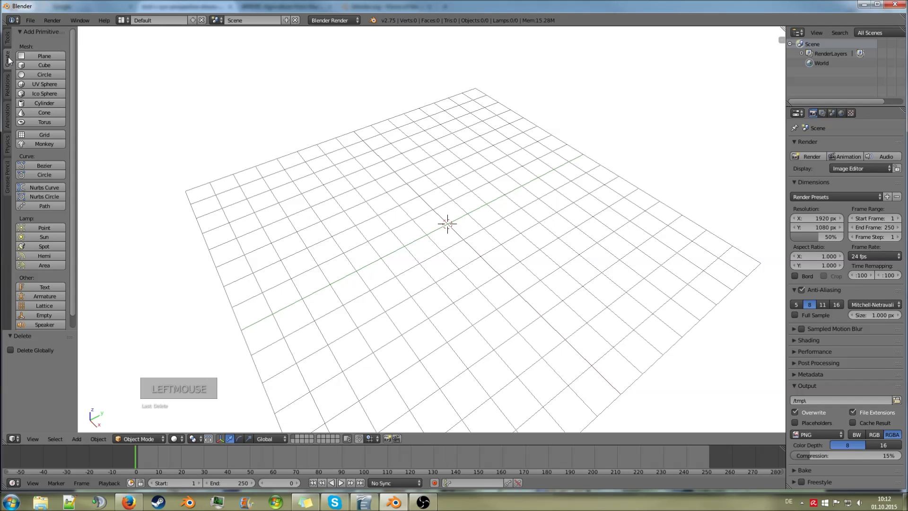
{"action": "scroll", "coordinate": [55, 156], "scroll_direction": "down", "scroll_amount": 6}
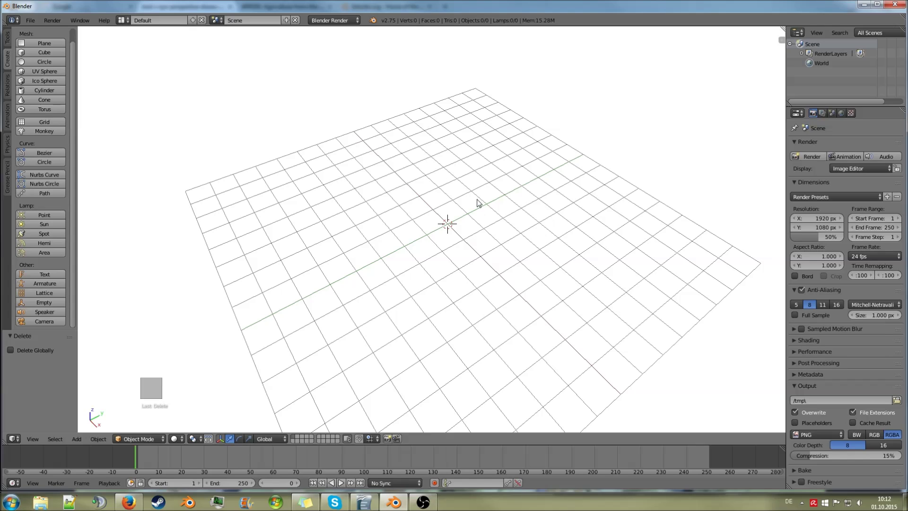
Add a camera at the origin (rotation 43.316°, 0°, 54.947°) and orbit to inspect it.
{"action": "key", "text": "shift+a"}
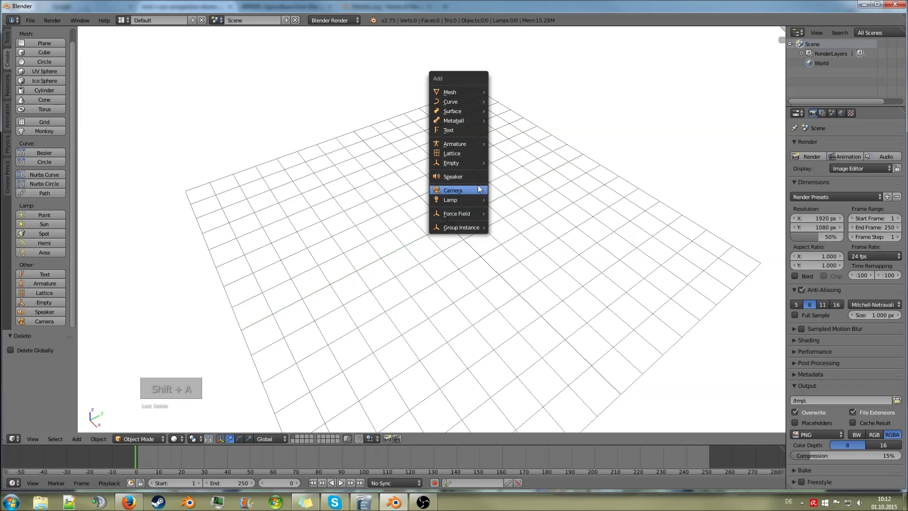
{"action": "mouse_move", "coordinate": [467, 109]}
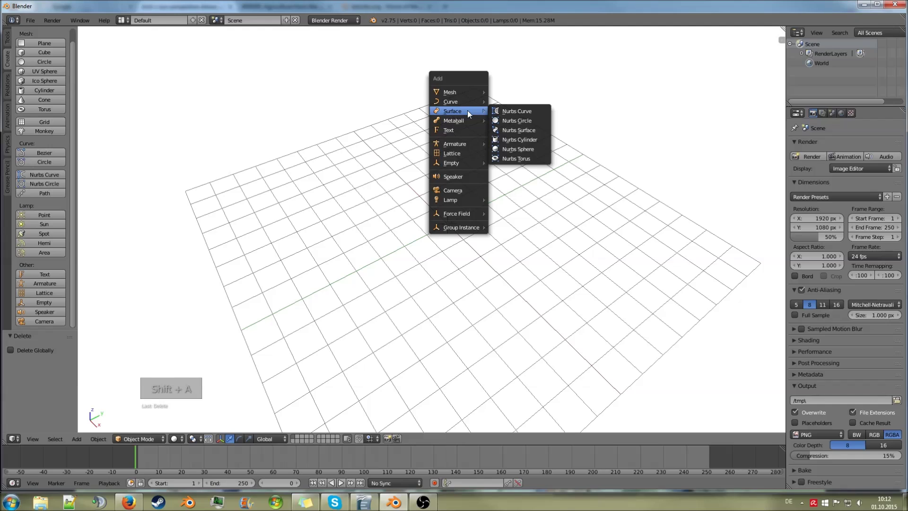
{"action": "left_click", "coordinate": [456, 190]}
{"action": "middle_click_drag", "start_coordinate": [456, 194], "coordinate": [484, 266]}
{"action": "scroll", "coordinate": [527, 204], "scroll_direction": "up", "scroll_amount": 4}
{"action": "scroll", "coordinate": [381, 227], "scroll_direction": "down", "scroll_amount": 4}
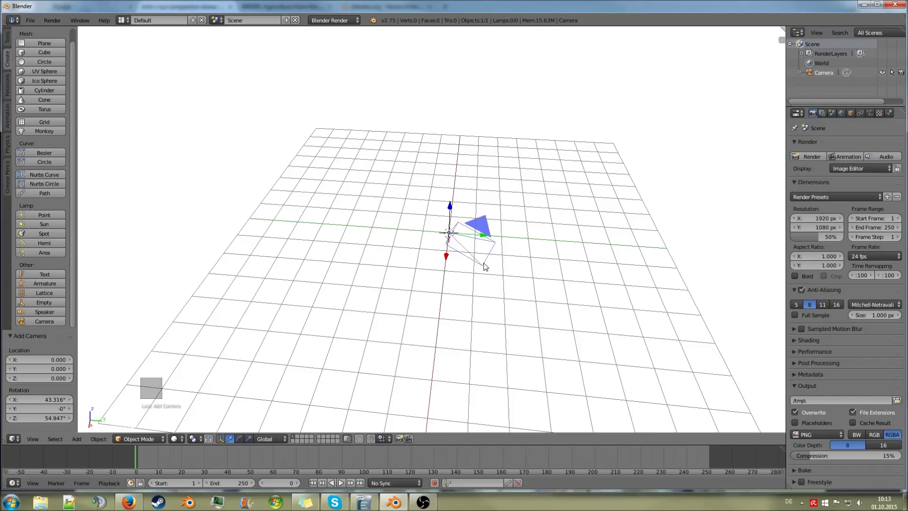
{"action": "middle_click_drag", "start_coordinate": [503, 246], "coordinate": [506, 236]}
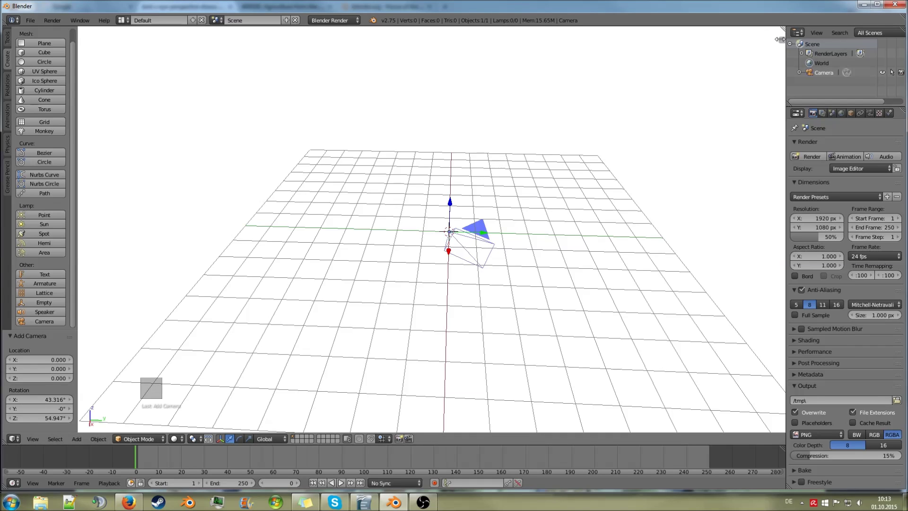
Set the camera's X and Z rotation to 45° each in the Properties panel.
{"action": "left_click", "coordinate": [779, 40]}
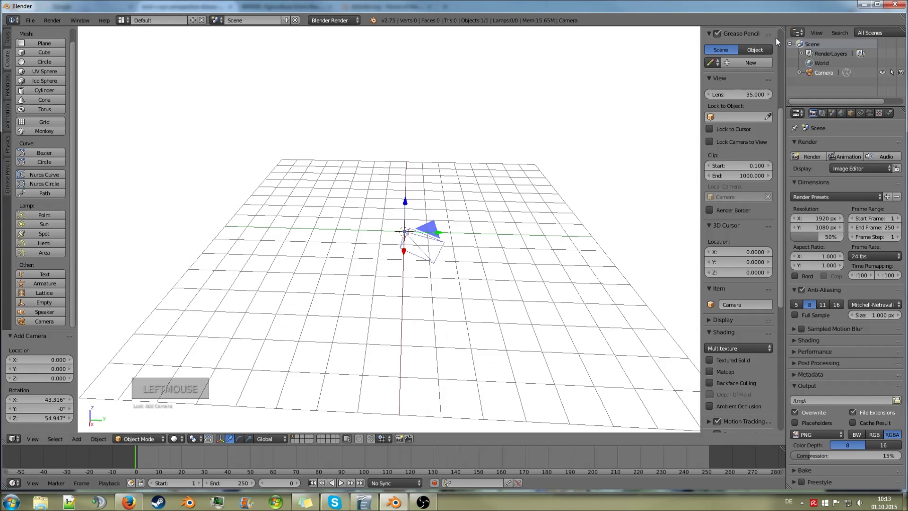
{"action": "scroll", "coordinate": [723, 232], "scroll_direction": "down", "scroll_amount": 5}
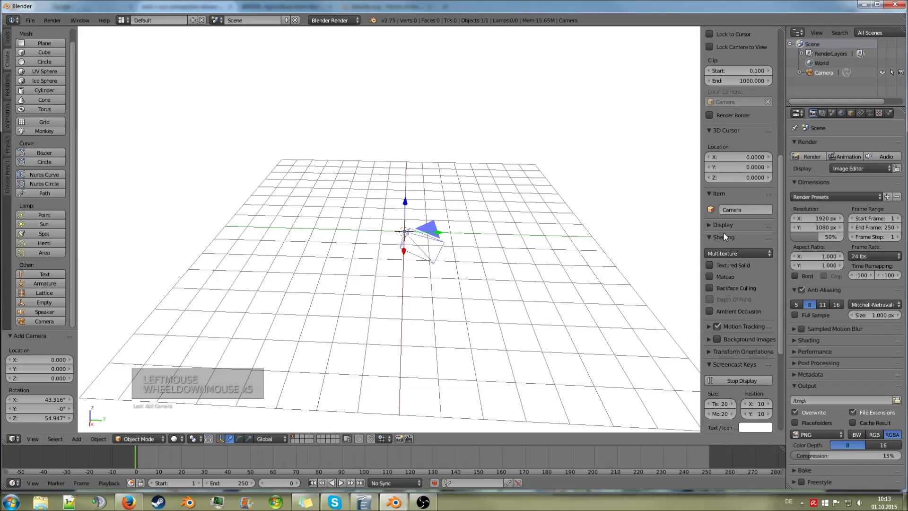
{"action": "scroll", "coordinate": [724, 232], "scroll_direction": "up", "scroll_amount": 13}
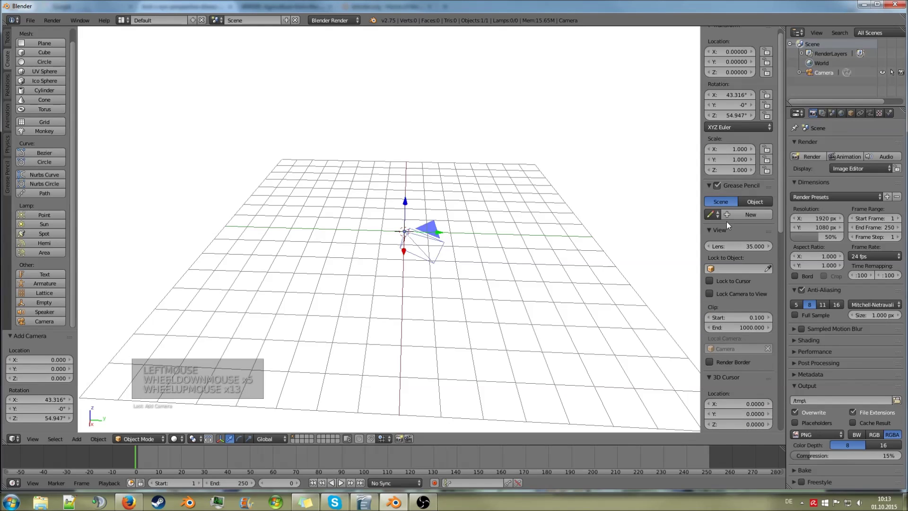
{"action": "scroll", "coordinate": [726, 221], "scroll_direction": "up", "scroll_amount": 4}
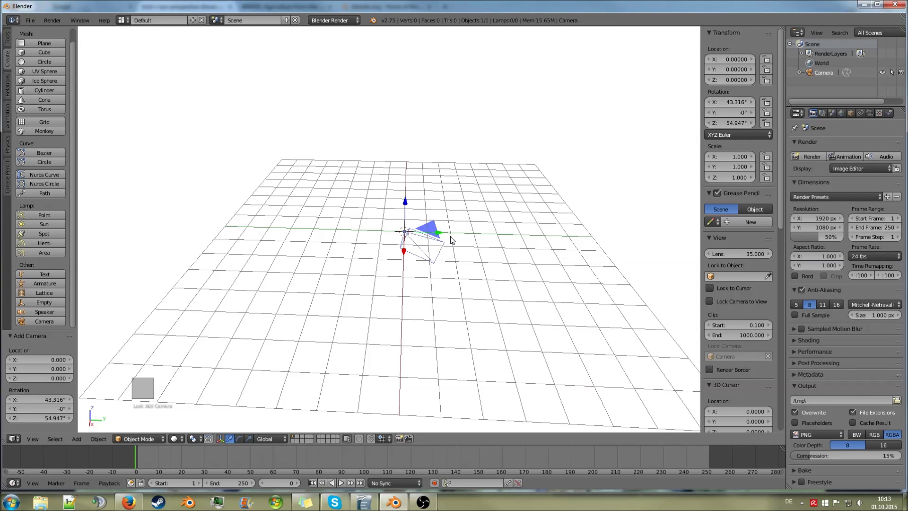
{"action": "scroll", "coordinate": [451, 239], "scroll_direction": "up", "scroll_amount": 1}
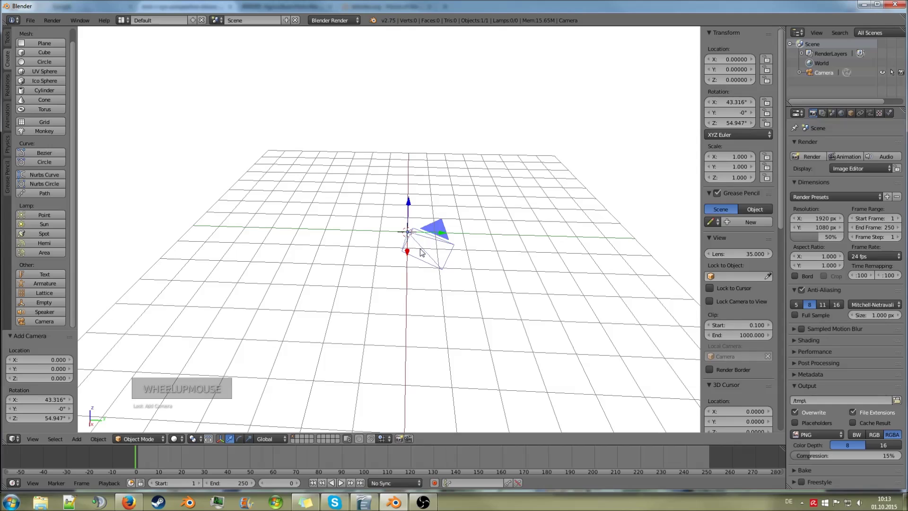
{"action": "left_click", "coordinate": [736, 101]}
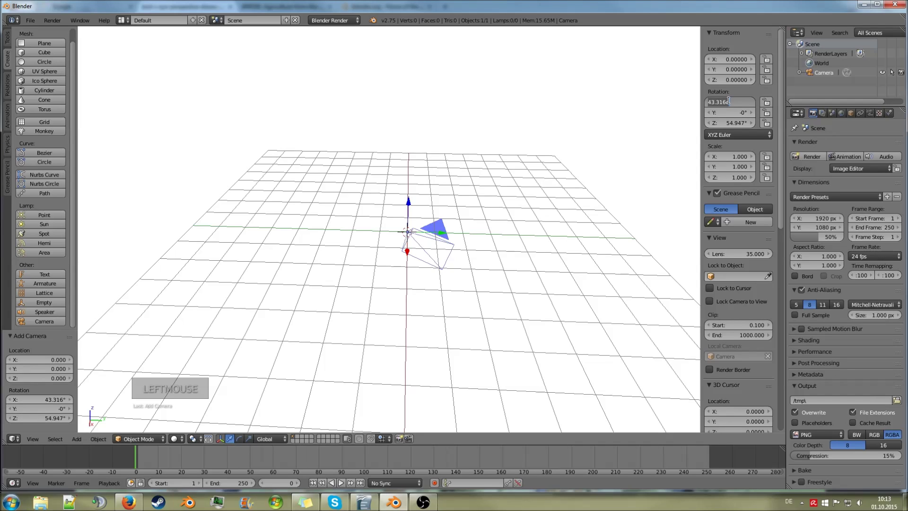
{"action": "type", "text": "45"}
{"action": "key", "text": "Return"}
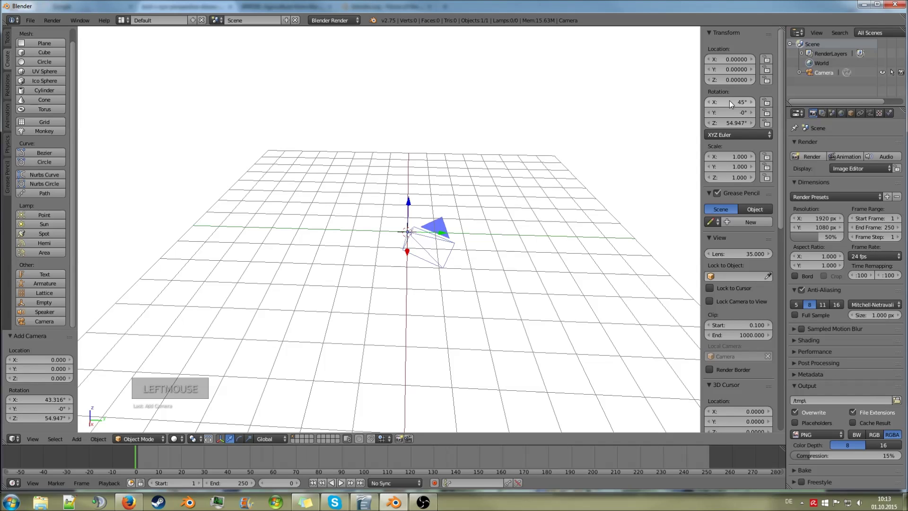
{"action": "double_click", "coordinate": [733, 123]}
{"action": "type", "text": "45"}
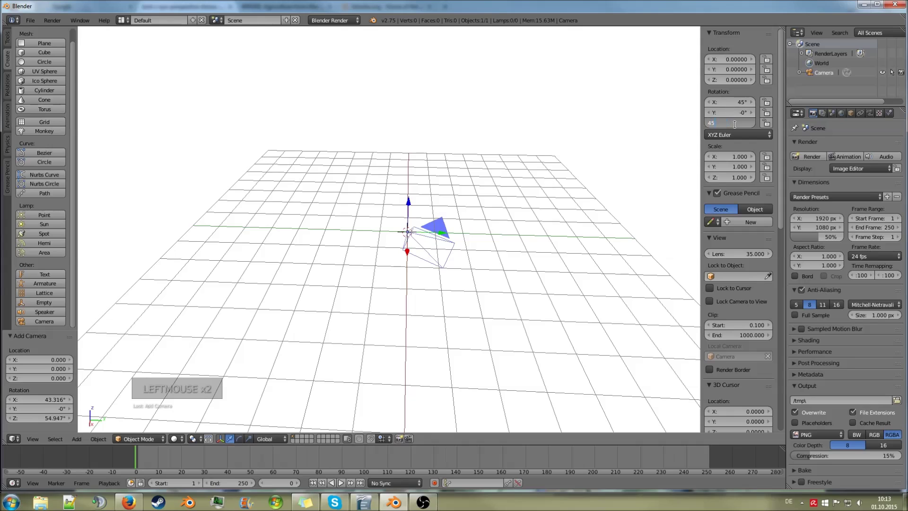
{"action": "key", "text": "Return"}
{"action": "middle_click_drag", "start_coordinate": [580, 183], "coordinate": [516, 191]}
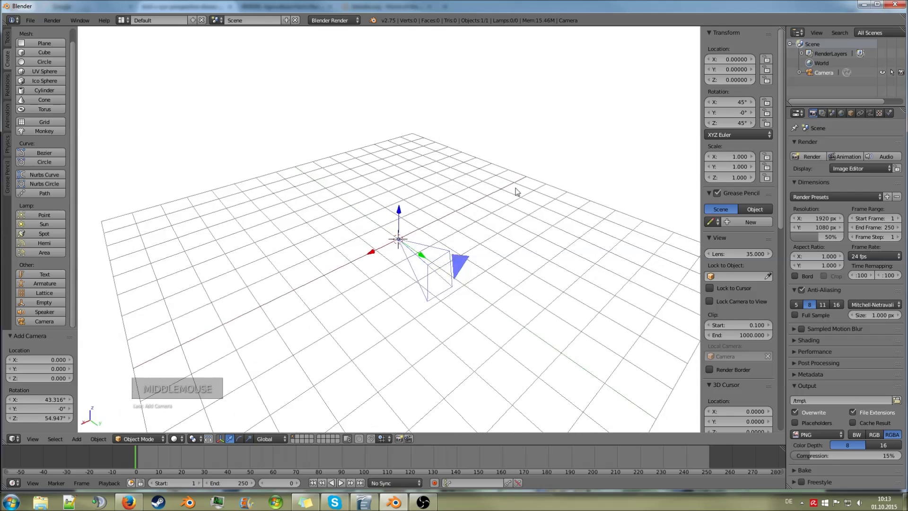
Switch the camera lens to Orthographic, leaving the orthographic scale at 6.000.
{"action": "left_click", "coordinate": [870, 113]}
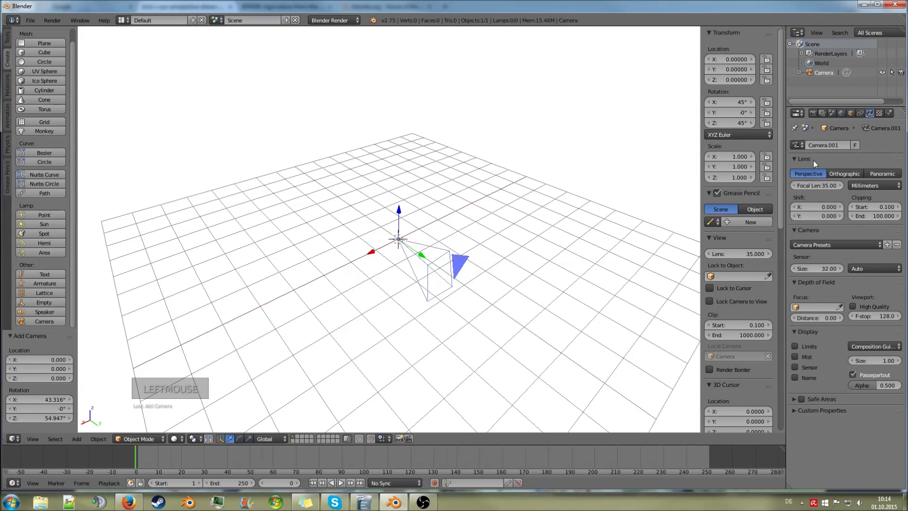
{"action": "left_click", "coordinate": [850, 174]}
{"action": "scroll", "coordinate": [634, 270], "scroll_direction": "down", "scroll_amount": 3}
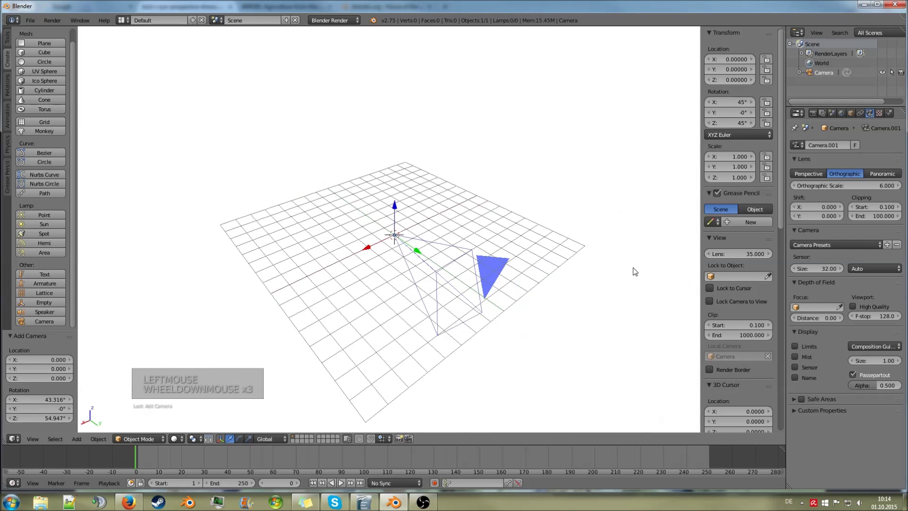
{"action": "mouse_move", "coordinate": [634, 270]}
{"action": "middle_mouse_down"}
{"action": "mouse_move", "coordinate": [638, 235]}
{"action": "mouse_move", "coordinate": [637, 257]}
{"action": "middle_mouse_up"}
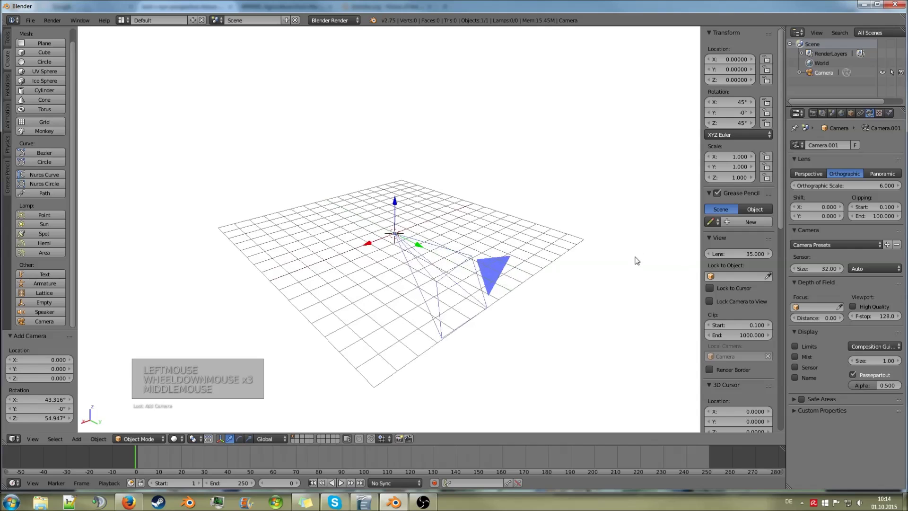
{"action": "scroll", "coordinate": [637, 258], "scroll_direction": "up", "scroll_amount": 3}
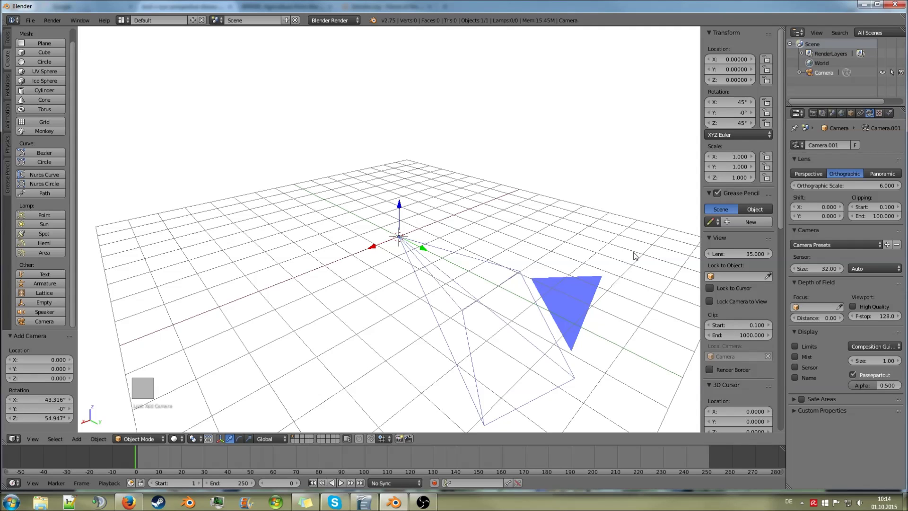
{"action": "scroll", "coordinate": [584, 271], "scroll_direction": "down", "scroll_amount": 2}
{"action": "scroll", "coordinate": [583, 272], "scroll_direction": "up", "scroll_amount": 1}
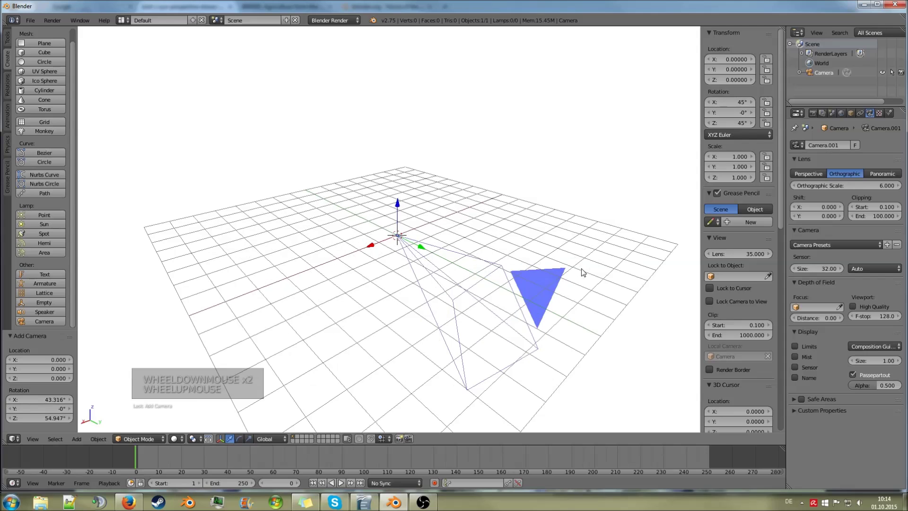
{"action": "middle_click_drag", "start_coordinate": [582, 270], "coordinate": [586, 264]}
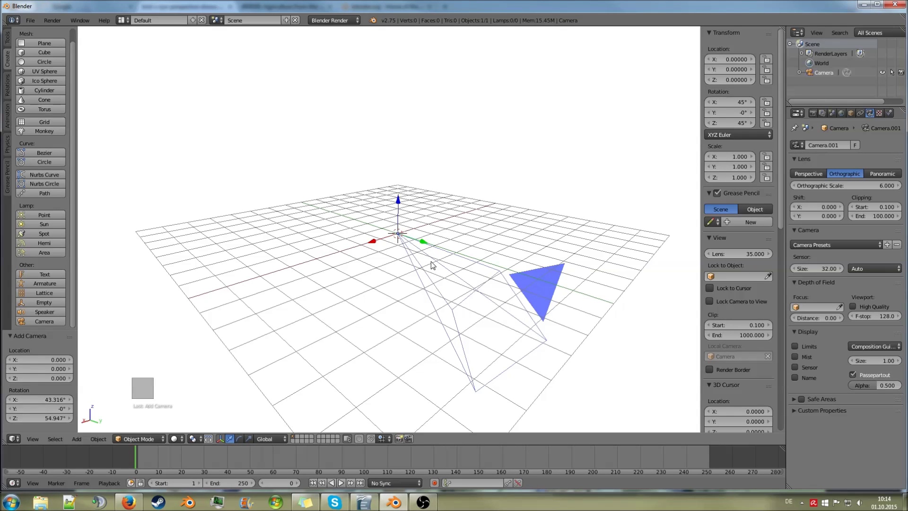
Look through the orthographic camera rotated 45°, 0°, 45° to check the grid framing.
{"action": "key", "text": "KP_0"}
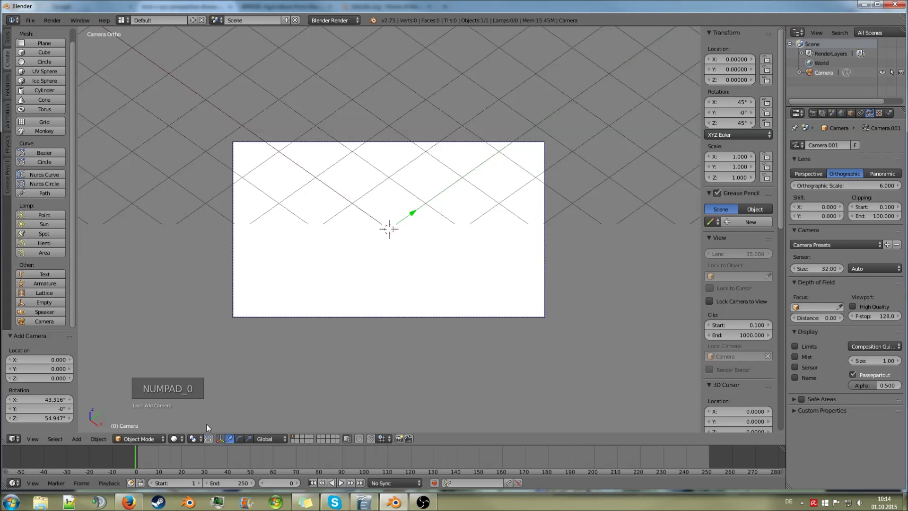
{"action": "left_click", "coordinate": [35, 440]}
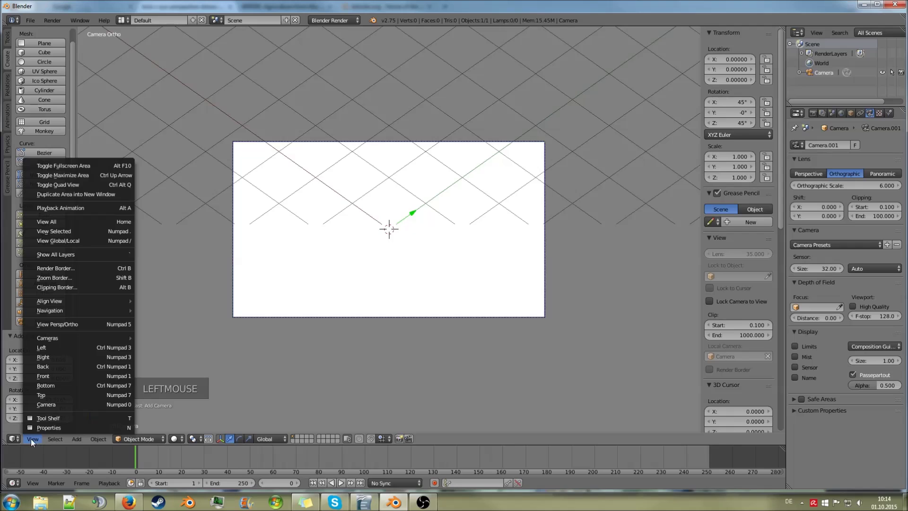
{"action": "left_click", "coordinate": [47, 403]}
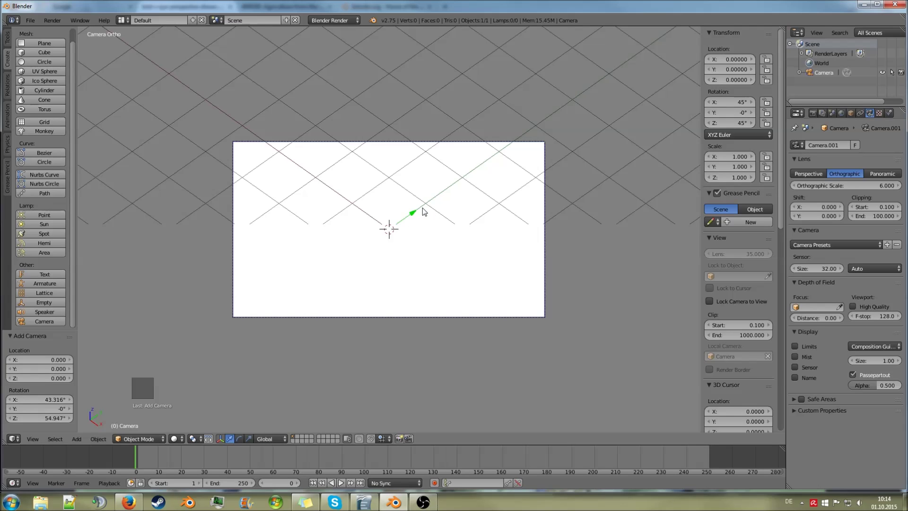
{"action": "mouse_move", "coordinate": [423, 208]}
{"action": "middle_mouse_down"}
{"action": "mouse_move", "coordinate": [444, 204]}
{"action": "mouse_move", "coordinate": [412, 201]}
{"action": "middle_mouse_up"}
Slide the camera back along its local Z axis to about 7.34, -7.34, 10.38.
{"action": "key", "text": "KP_0"}
{"action": "scroll", "coordinate": [444, 212], "scroll_direction": "down", "scroll_amount": 4}
{"action": "scroll", "coordinate": [413, 206], "scroll_direction": "down", "scroll_amount": 12}
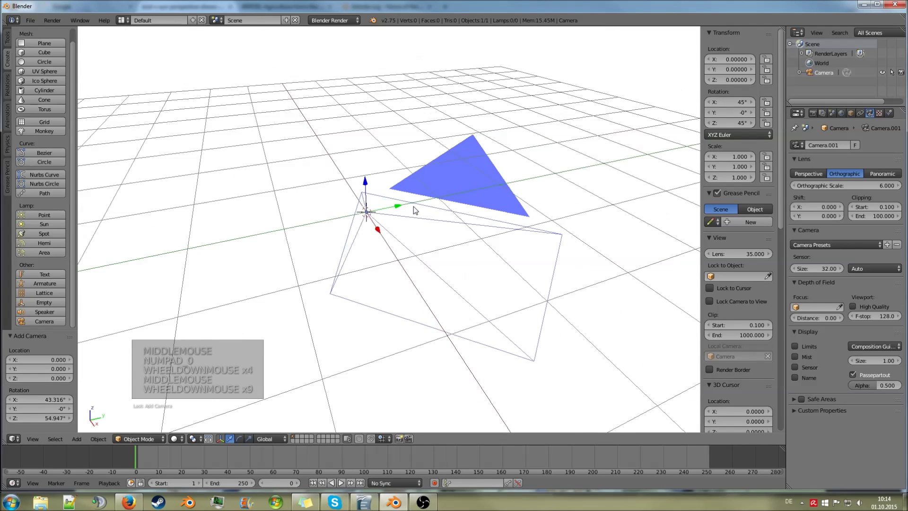
{"action": "scroll", "coordinate": [414, 208], "scroll_direction": "down", "scroll_amount": 5}
{"action": "middle_click_drag", "start_coordinate": [414, 208], "coordinate": [448, 240]}
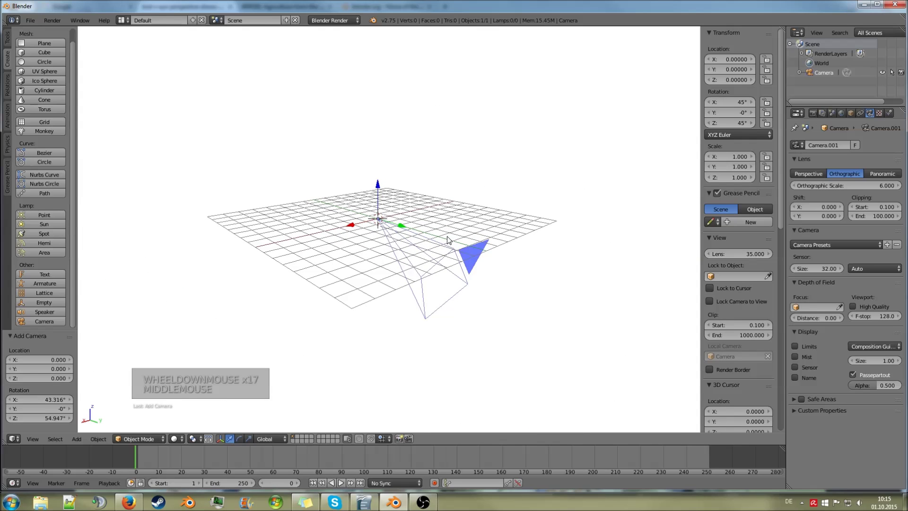
{"action": "key", "text": "g"}
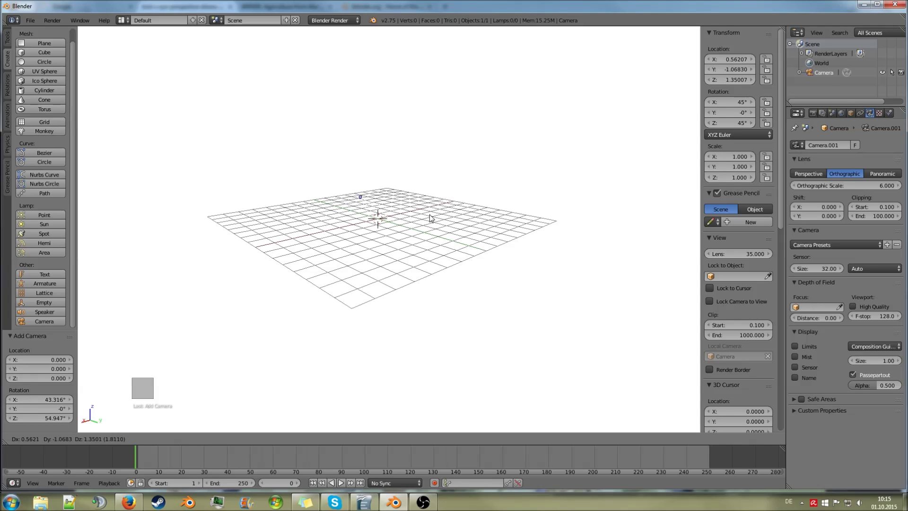
{"action": "key", "text": "z"}
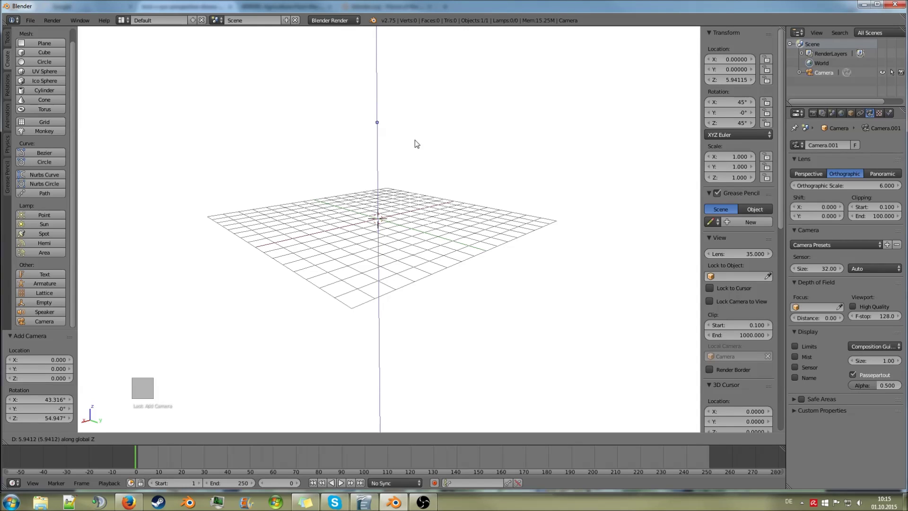
{"action": "key", "text": "z"}
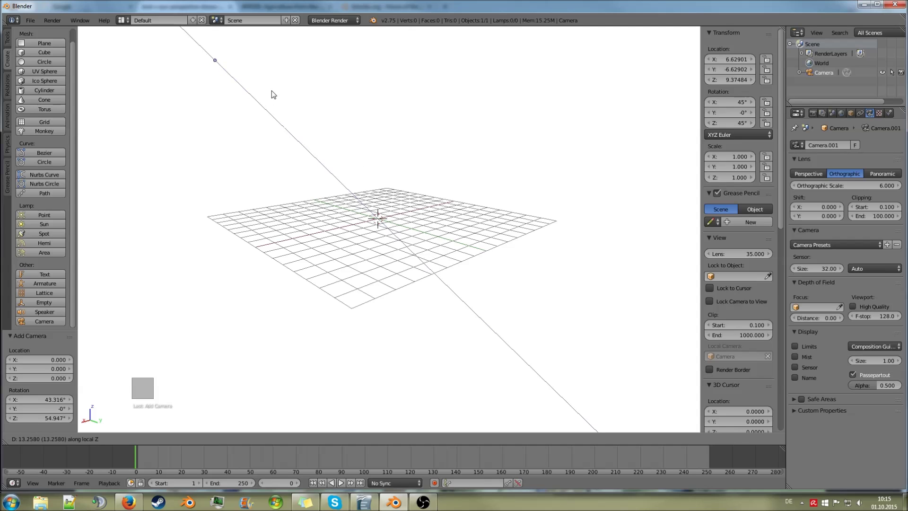
{"action": "left_click", "coordinate": [243, 81]}
{"action": "middle_click_drag", "start_coordinate": [316, 135], "coordinate": [368, 204]}
{"action": "scroll", "coordinate": [249, 154], "scroll_direction": "down", "scroll_amount": 3}
Select the camera and raise its orthographic scale from 6 to 12.
{"action": "key", "text": "a"}
{"action": "key", "text": "KP_0"}
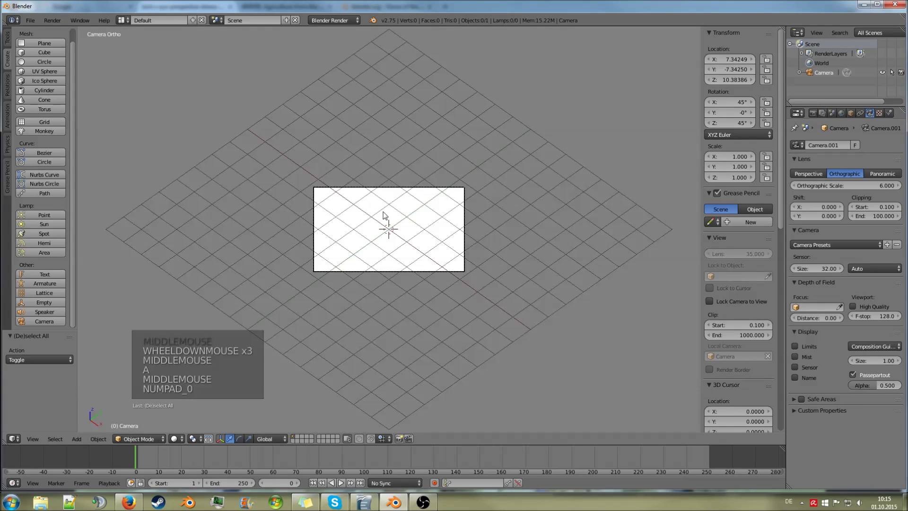
{"action": "scroll", "coordinate": [381, 218], "scroll_direction": "up", "scroll_amount": 3}
{"action": "scroll", "coordinate": [414, 198], "scroll_direction": "down", "scroll_amount": 3}
{"action": "right_click", "coordinate": [415, 192]}
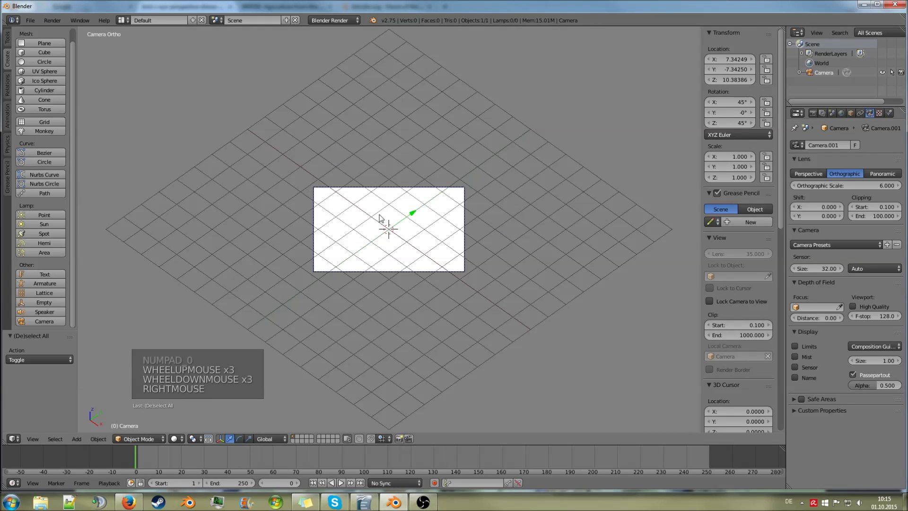
{"action": "left_click", "coordinate": [852, 185]}
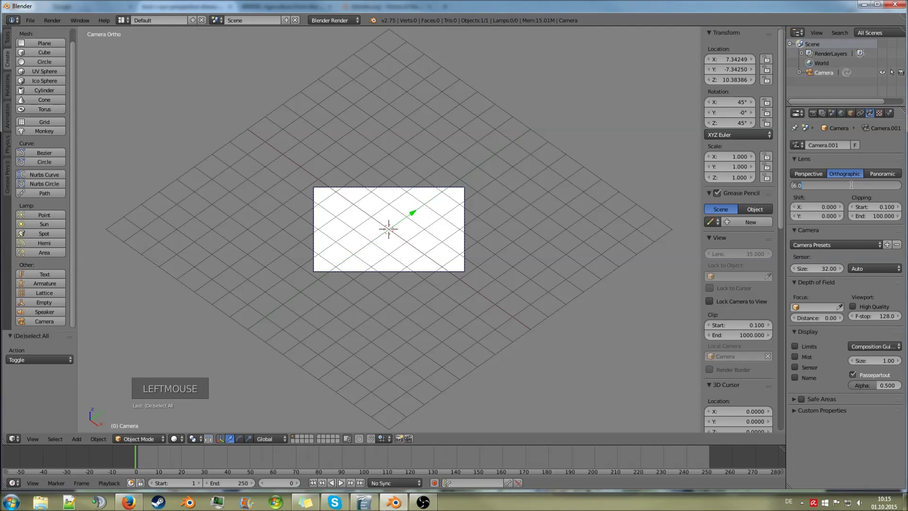
{"action": "type", "text": "12"}
{"action": "key", "text": "Return"}
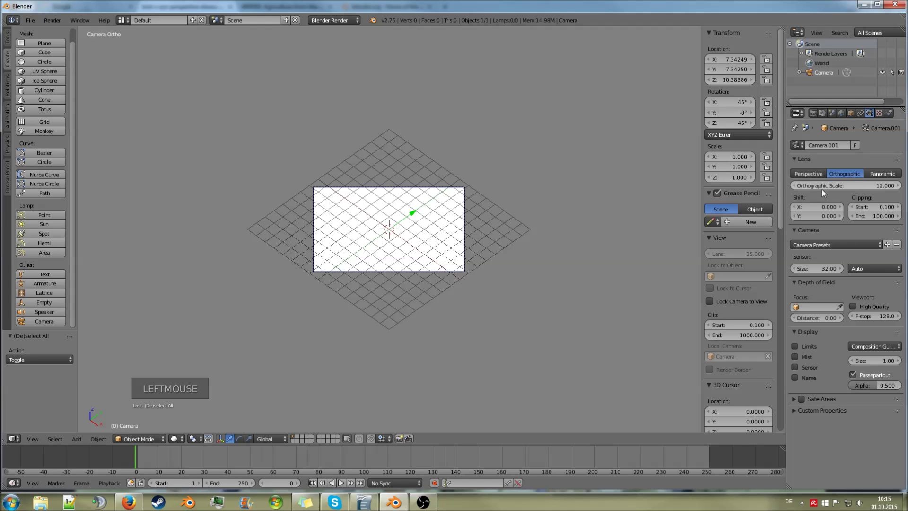
{"action": "scroll", "coordinate": [463, 285], "scroll_direction": "up", "scroll_amount": 3}
{"action": "scroll", "coordinate": [463, 286], "scroll_direction": "up", "scroll_amount": 4}
{"action": "scroll", "coordinate": [517, 207], "scroll_direction": "down", "scroll_amount": 2}
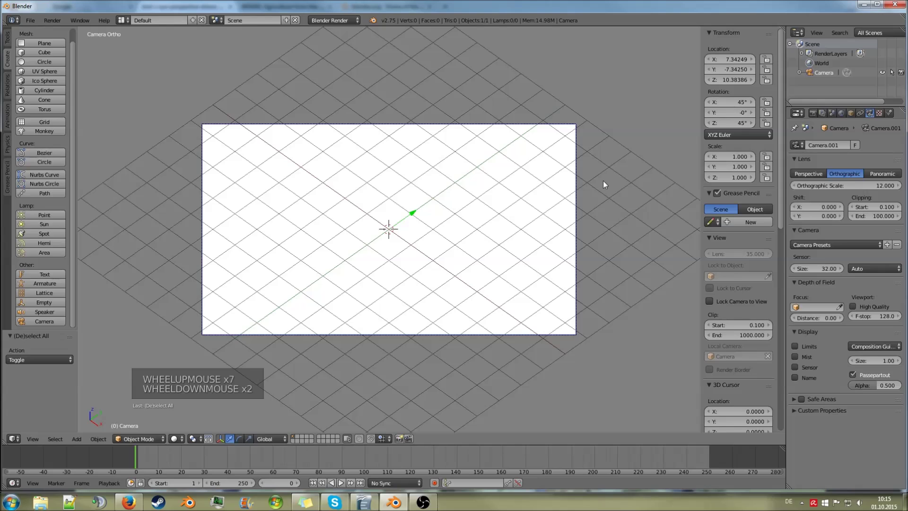
Set the render Resolution Y to 1920 for a square 1920 × 1920 frame.
{"action": "left_click", "coordinate": [813, 113]}
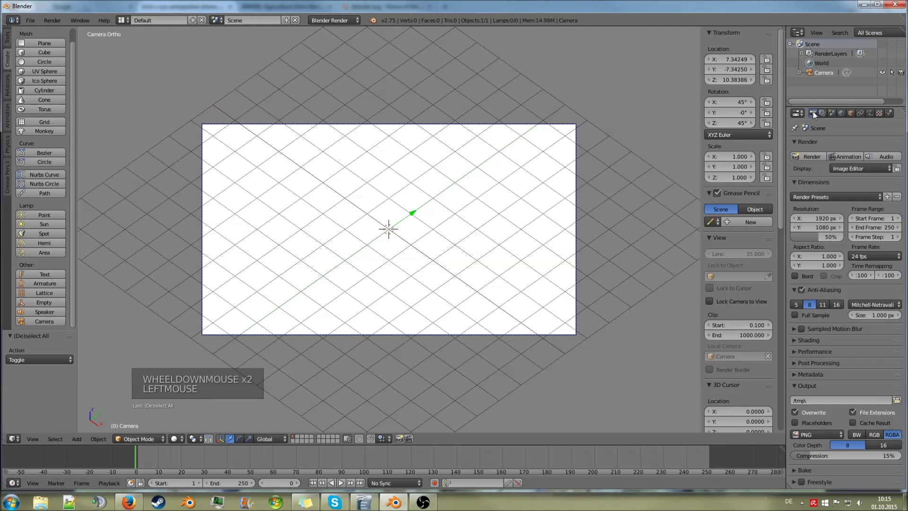
{"action": "scroll", "coordinate": [518, 198], "scroll_direction": "down", "scroll_amount": 2}
{"action": "scroll", "coordinate": [520, 199], "scroll_direction": "up", "scroll_amount": 1}
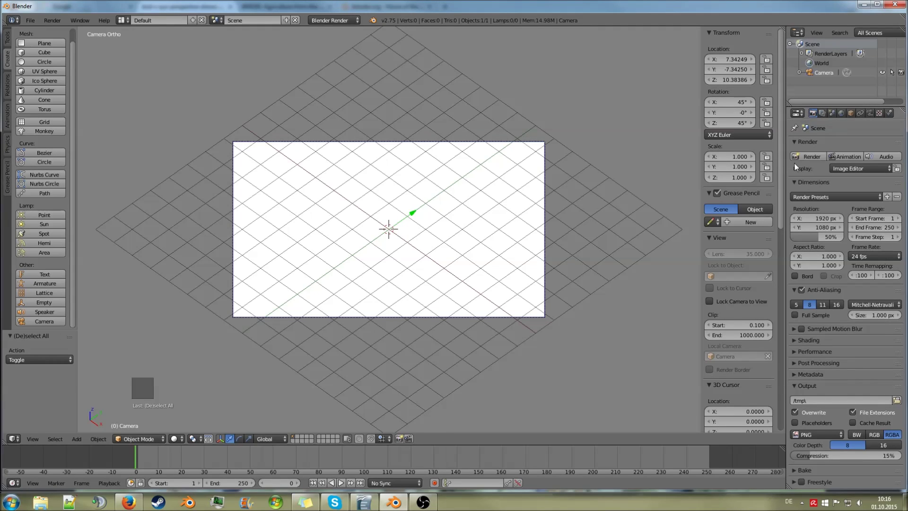
{"action": "left_click", "coordinate": [815, 228]}
{"action": "type", "text": "1"}
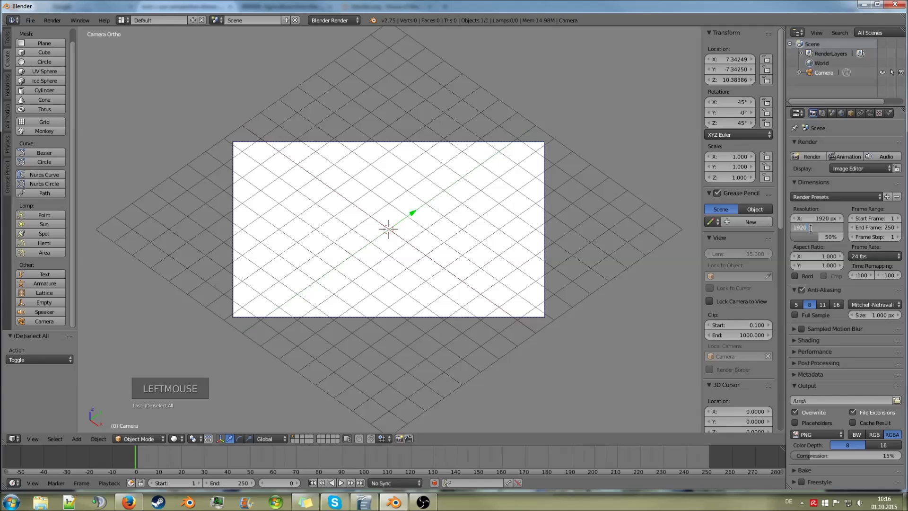
{"action": "type", "text": "920"}
{"action": "key", "text": "Return"}
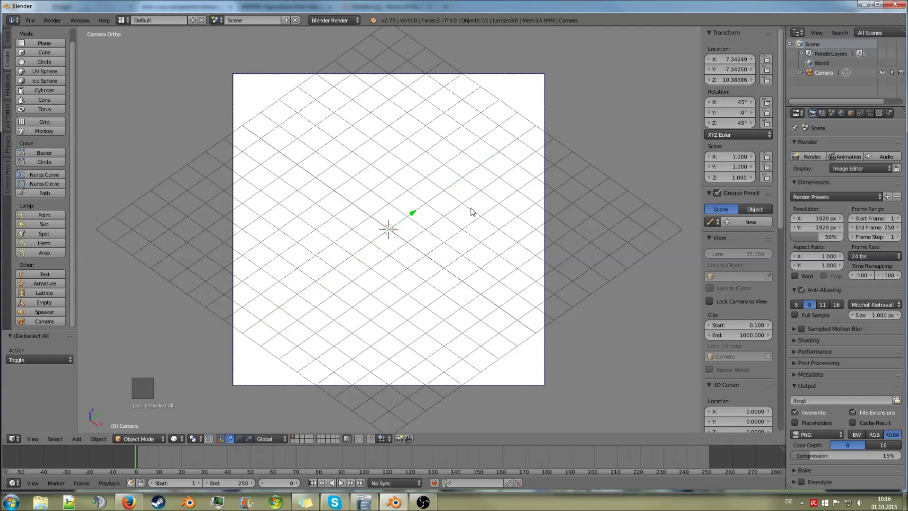
{"action": "middle_click_drag", "start_coordinate": [470, 211], "coordinate": [420, 188]}
Switch the render engine in the header dropdown to Cycles Render.
{"action": "scroll", "coordinate": [392, 168], "scroll_direction": "down", "scroll_amount": 4}
{"action": "scroll", "coordinate": [400, 218], "scroll_direction": "up", "scroll_amount": 3}
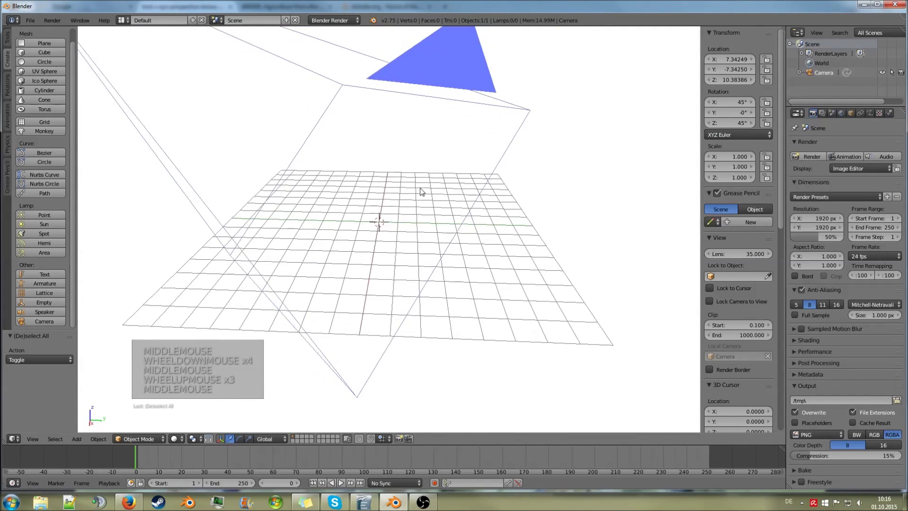
{"action": "left_click", "coordinate": [328, 20]}
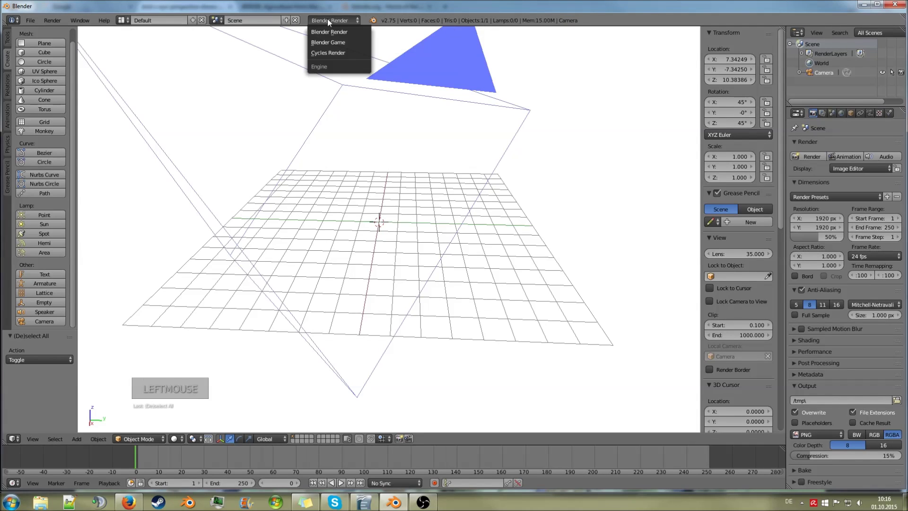
{"action": "left_click", "coordinate": [336, 50]}
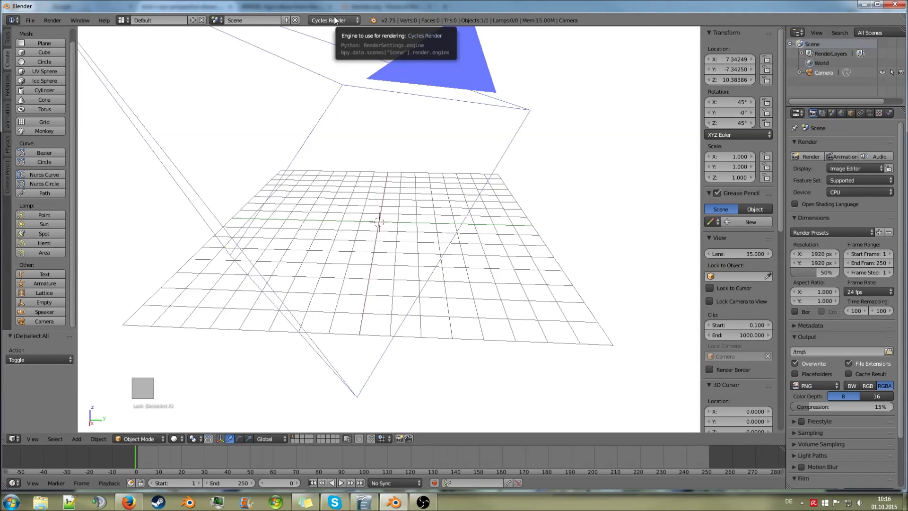
{"action": "scroll", "coordinate": [410, 154], "scroll_direction": "down", "scroll_amount": 2}
Move the camera farther back along its local Z to about 11.98, -11.98, 16.94, then deselect it.
{"action": "middle_click_drag", "start_coordinate": [411, 154], "coordinate": [383, 143]}
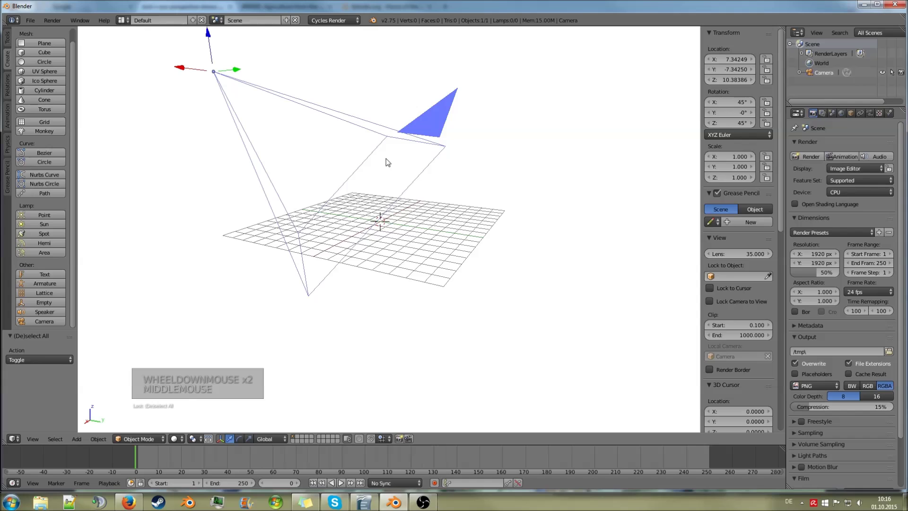
{"action": "middle_click_drag", "start_coordinate": [389, 166], "coordinate": [397, 185]}
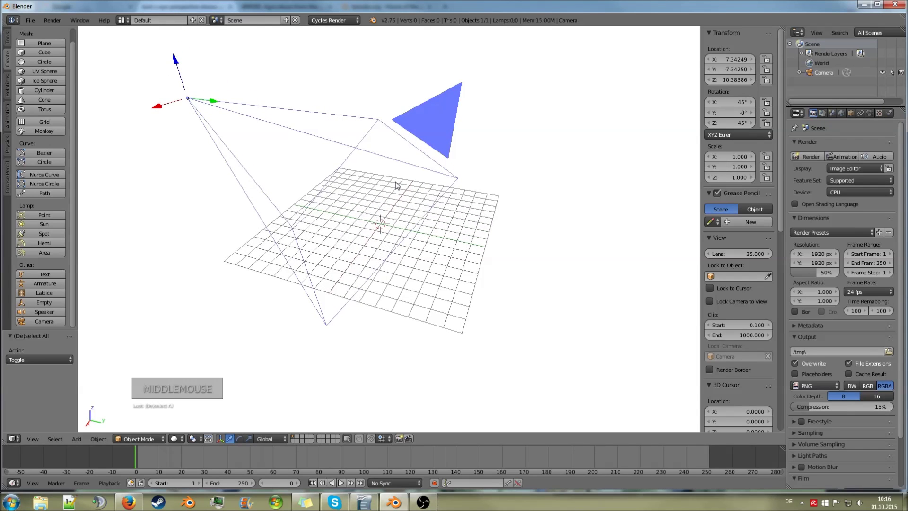
{"action": "scroll", "coordinate": [398, 203], "scroll_direction": "down", "scroll_amount": 1}
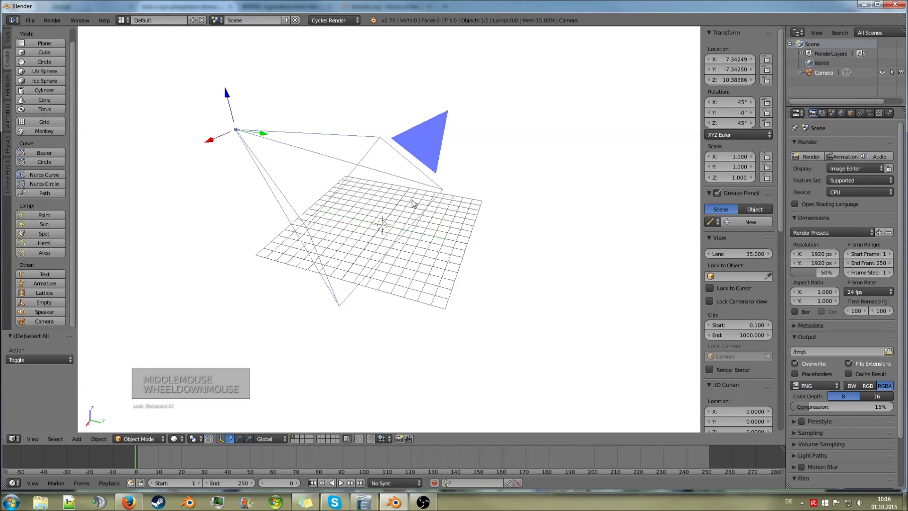
{"action": "key", "text": "g"}
{"action": "key", "text": "z"}
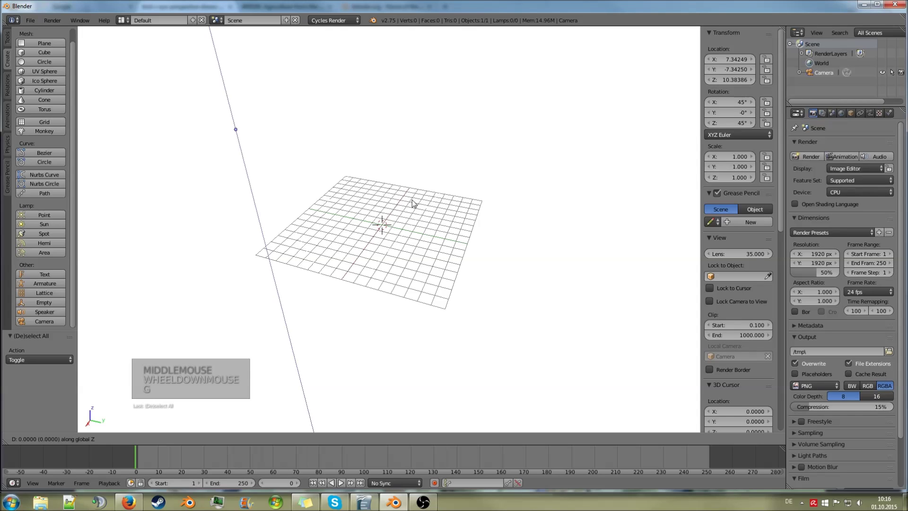
{"action": "key", "text": "z"}
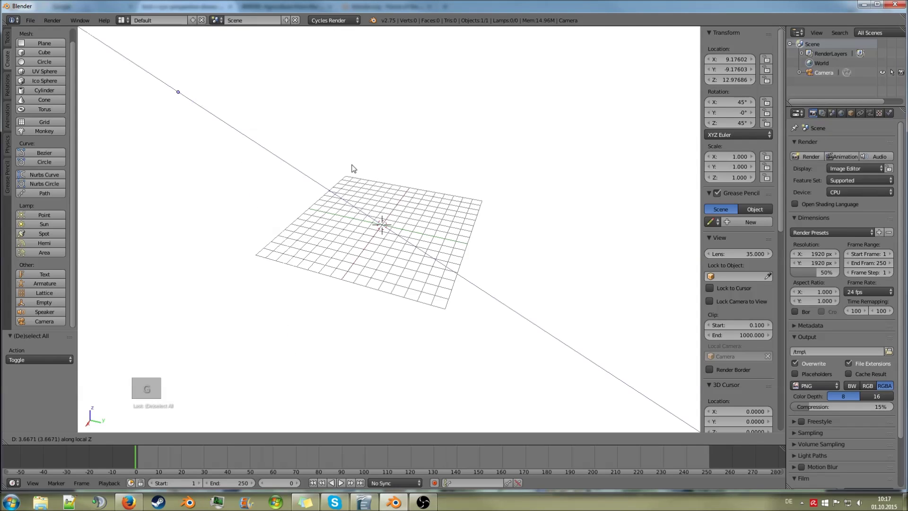
{"action": "left_click", "coordinate": [237, 90]}
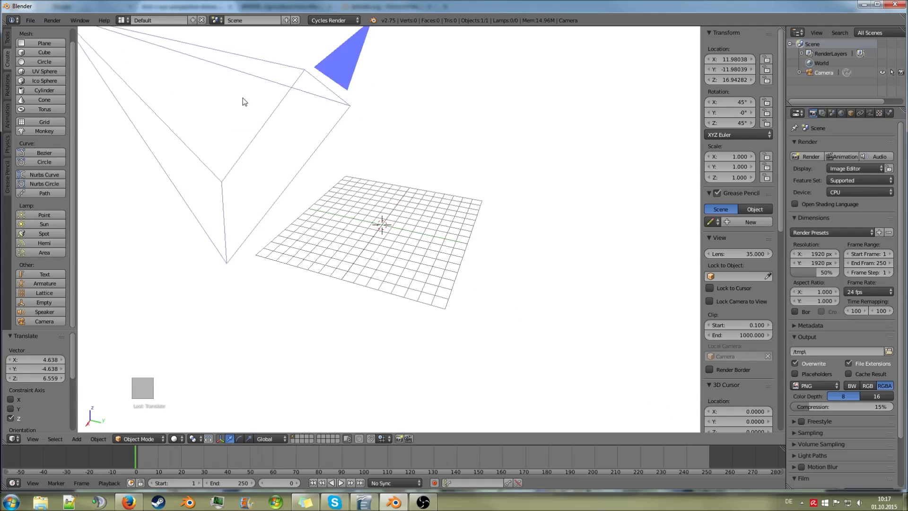
{"action": "scroll", "coordinate": [264, 118], "scroll_direction": "down", "scroll_amount": 3}
{"action": "middle_click_drag", "start_coordinate": [310, 154], "coordinate": [334, 188]}
{"action": "key", "text": "a"}
{"action": "scroll", "coordinate": [311, 142], "scroll_direction": "up", "scroll_amount": 2}
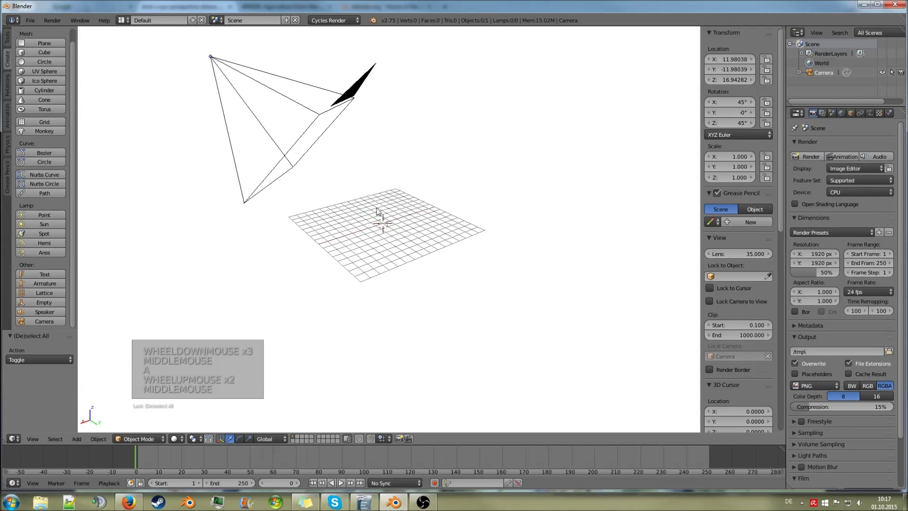
{"action": "scroll", "coordinate": [399, 252], "scroll_direction": "up", "scroll_amount": 4}
{"action": "scroll", "coordinate": [447, 260], "scroll_direction": "up", "scroll_amount": 4}
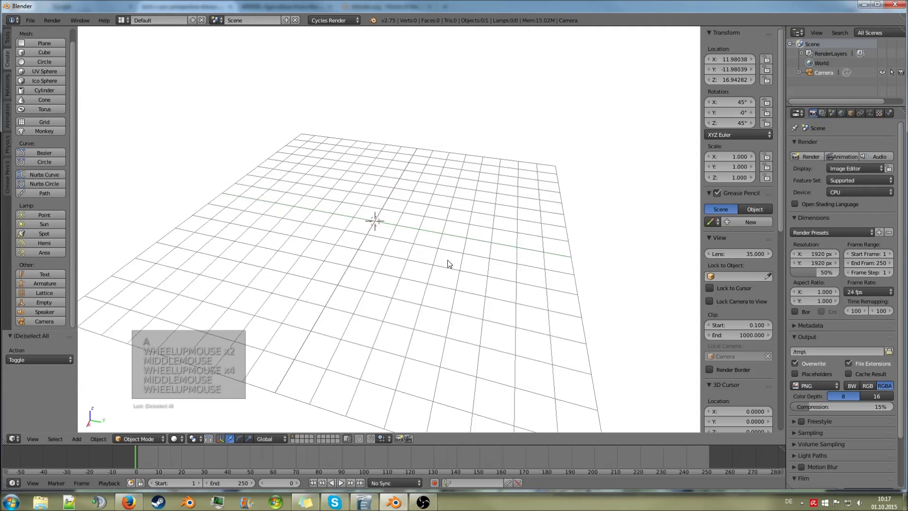